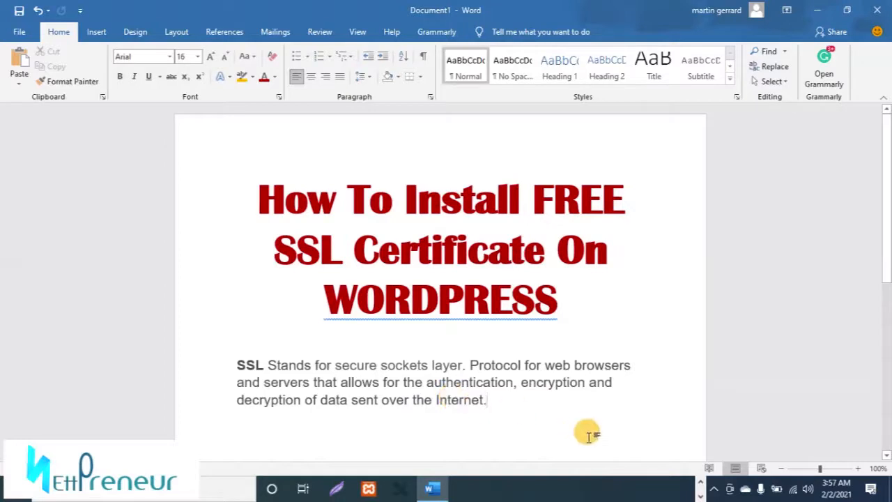
Leave the Word SSL explainer for the browser with the secure vs unsecured connection image.
left_click(700, 495)
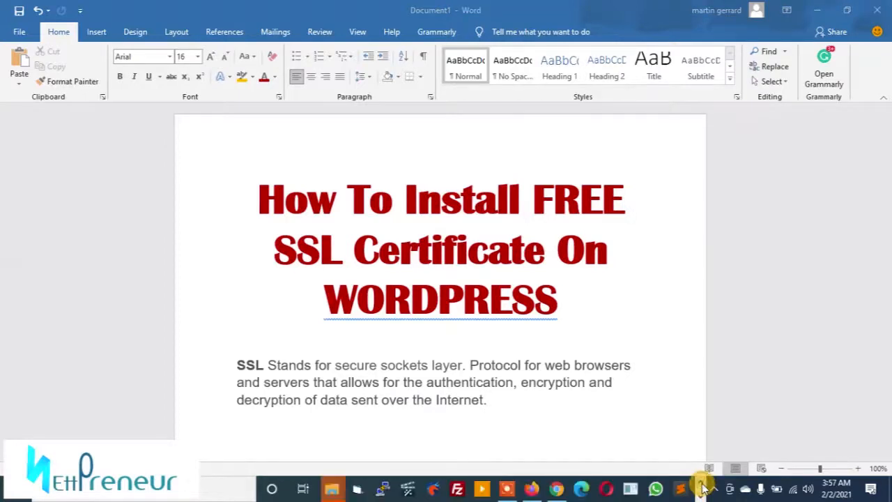
View the HTTP vs HTTPS diagram, then return to the secure vs unsecured connection image.
left_click(556, 488)
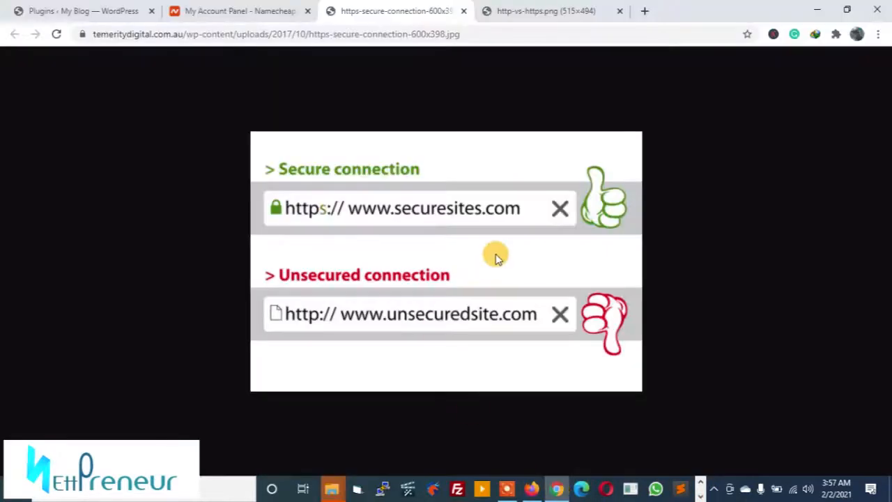
left_click(584, 12)
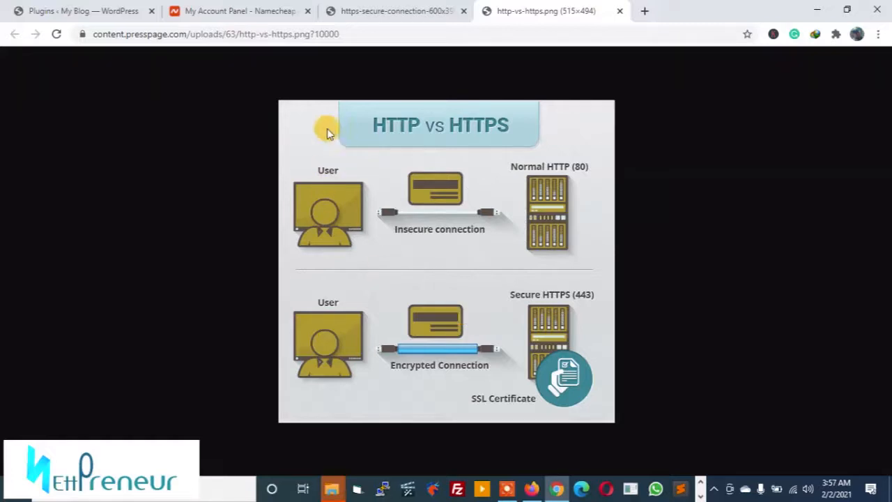
left_click(382, 12)
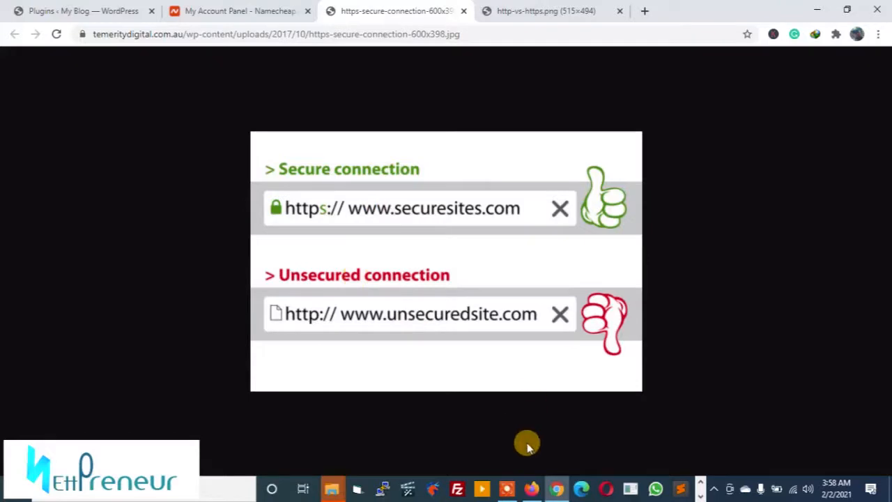
Add nettpreneur.xyz as a new Cloudflare site, dropping the www prefix after the root-domain error.
left_click(531, 490)
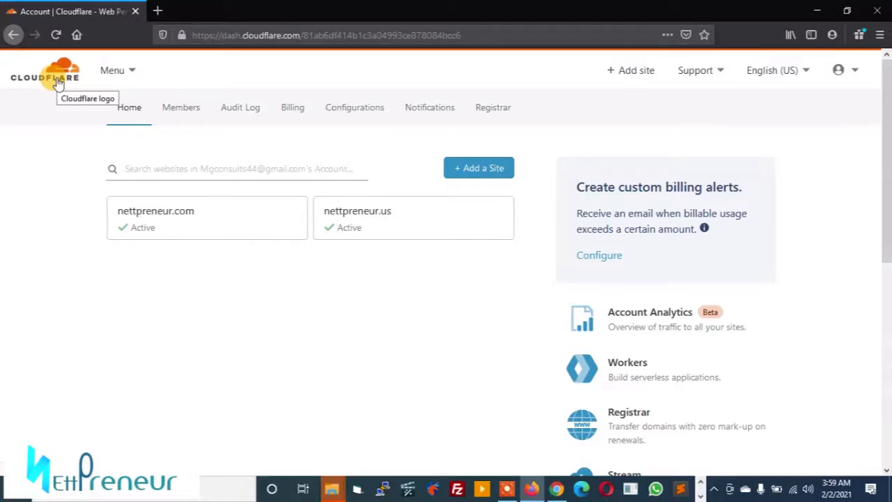
left_click(475, 172)
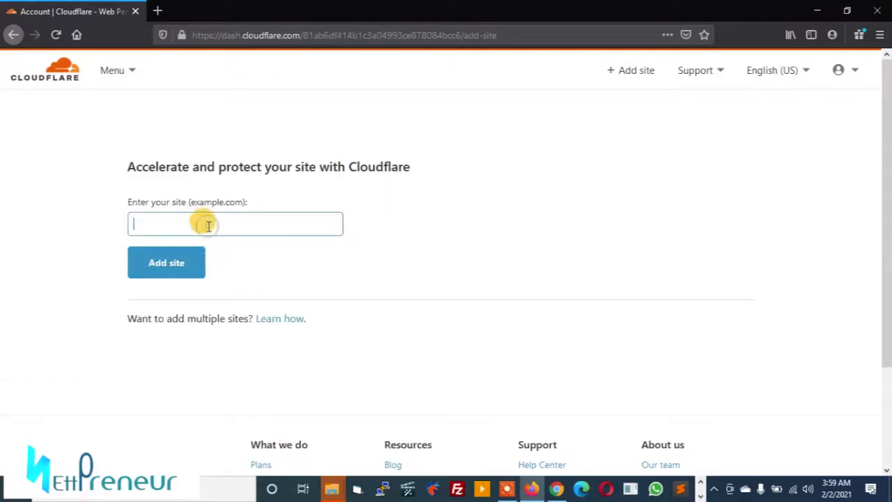
type("www")
type(".nett")
type("preneur.")
type("co")
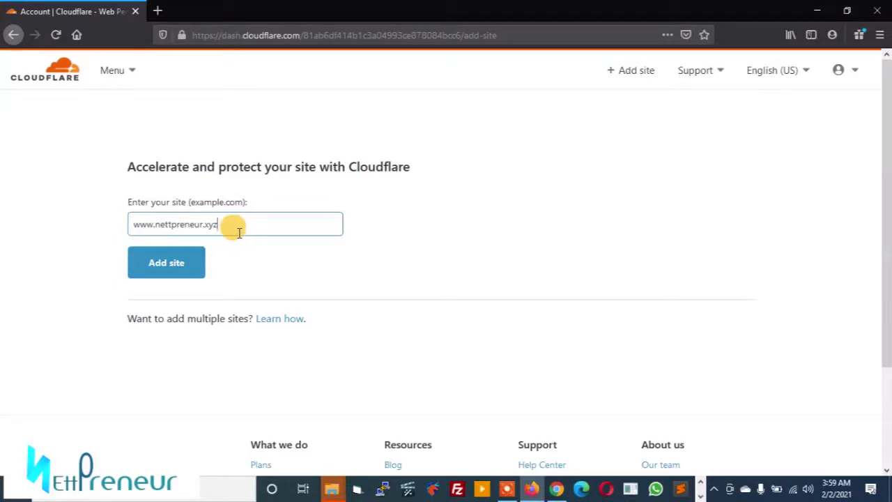
left_click(178, 266)
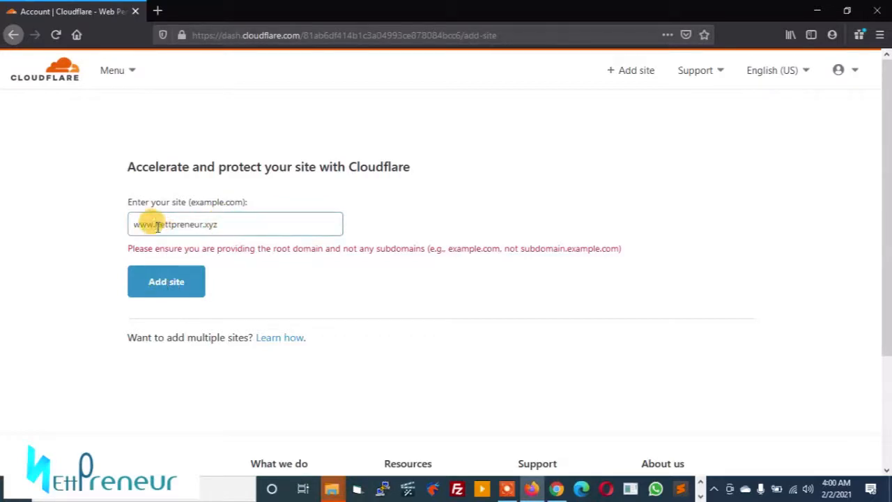
key("BackSpace")
key("BackSpace")
key("BackSpace")
left_click(165, 282)
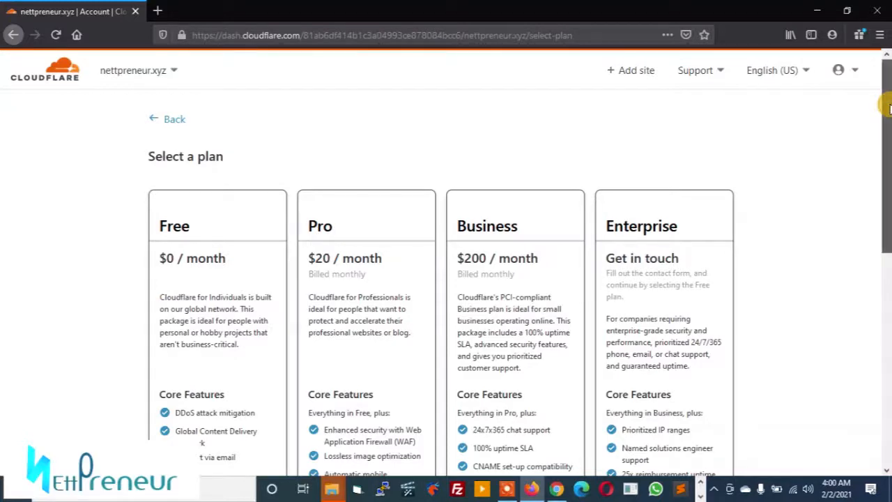
left_click_drag(888, 108, 888, 143)
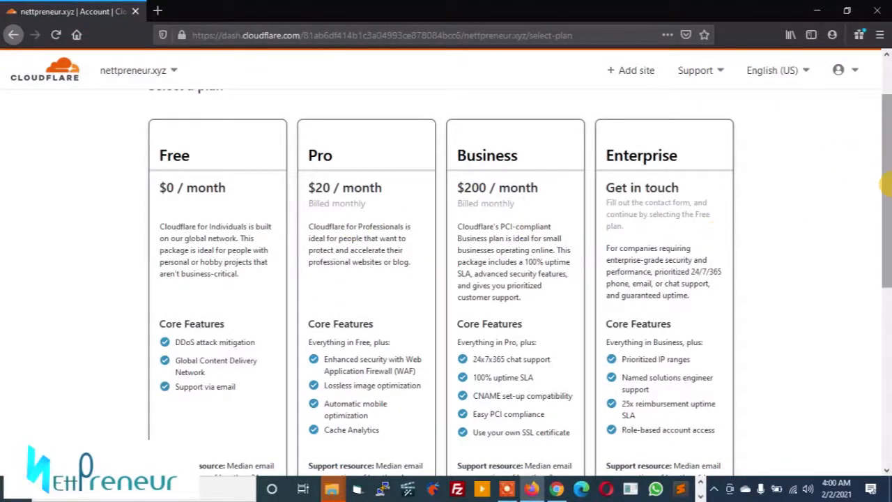
left_click_drag(882, 184, 886, 233)
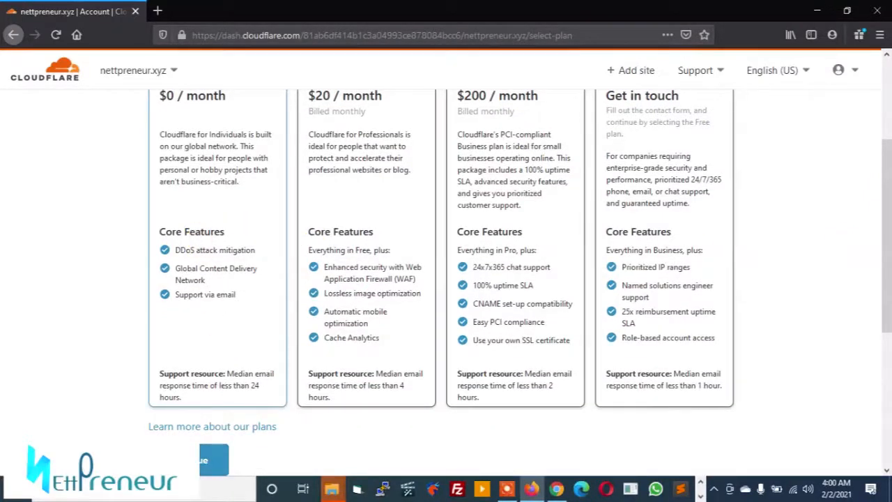
Continue with the chosen plan so Cloudflare scans the nettpreneur.xyz DNS records.
left_click(214, 460)
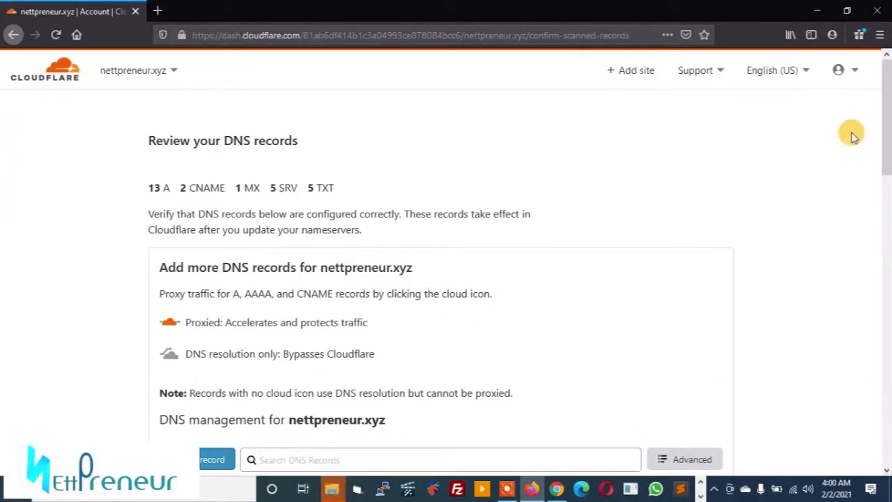
left_click_drag(885, 115, 885, 382)
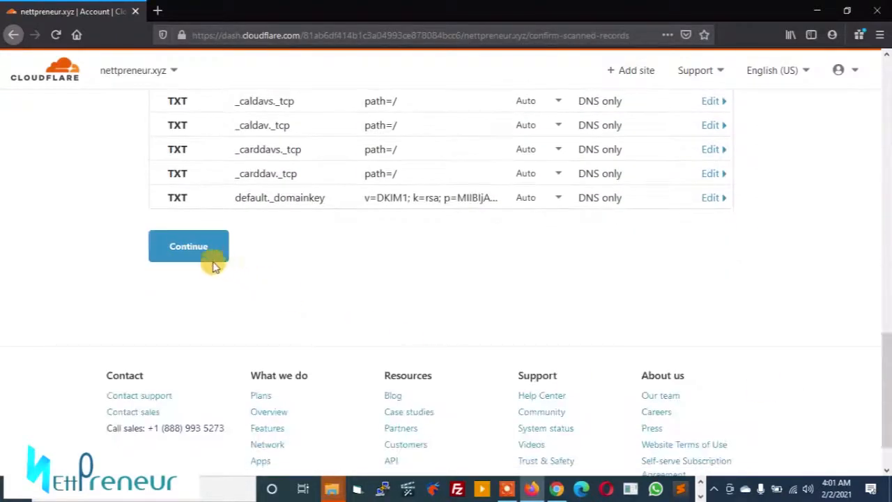
Accept the scanned DNS records to reach Cloudflare's nameserver change directions.
left_click(190, 257)
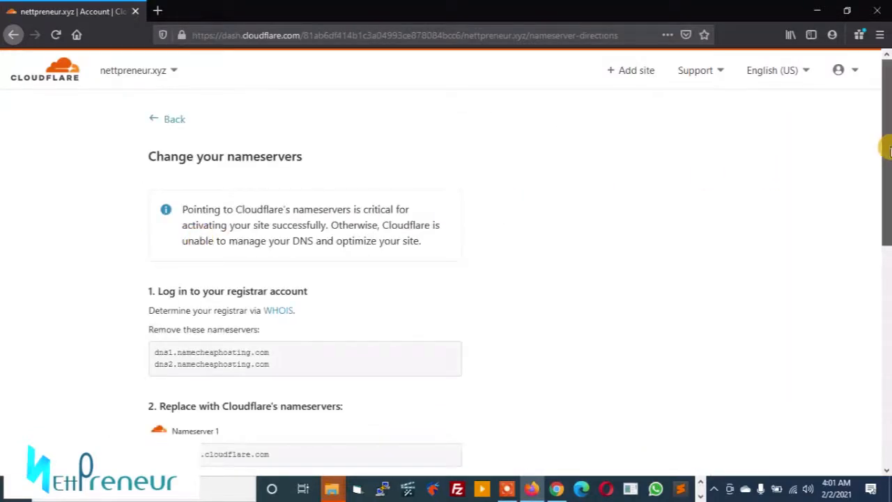
left_click_drag(886, 150, 886, 172)
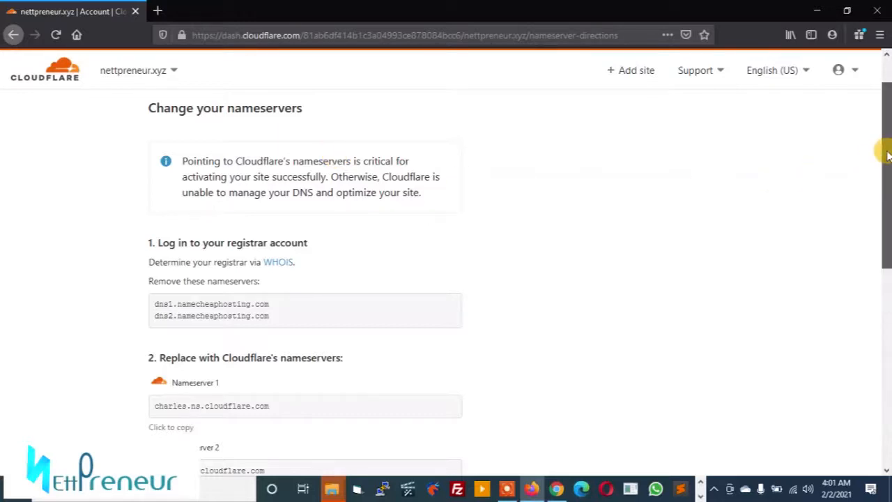
left_click_drag(885, 155, 887, 187)
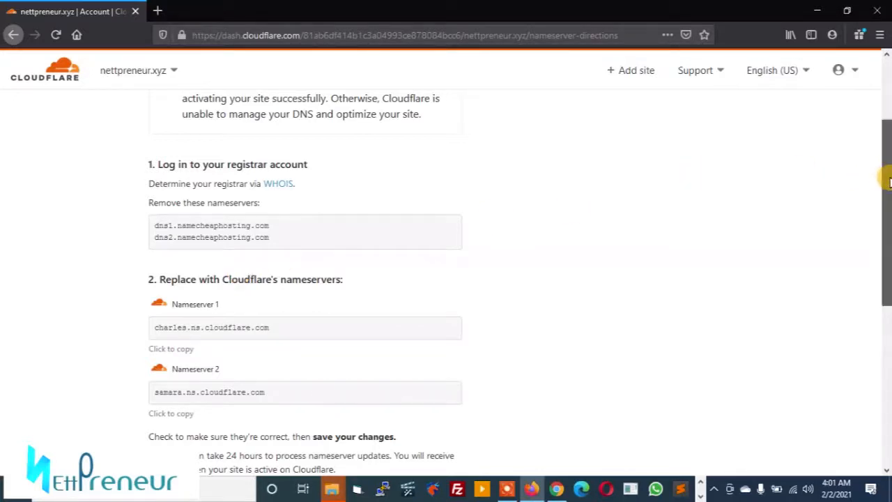
left_click_drag(887, 179, 886, 252)
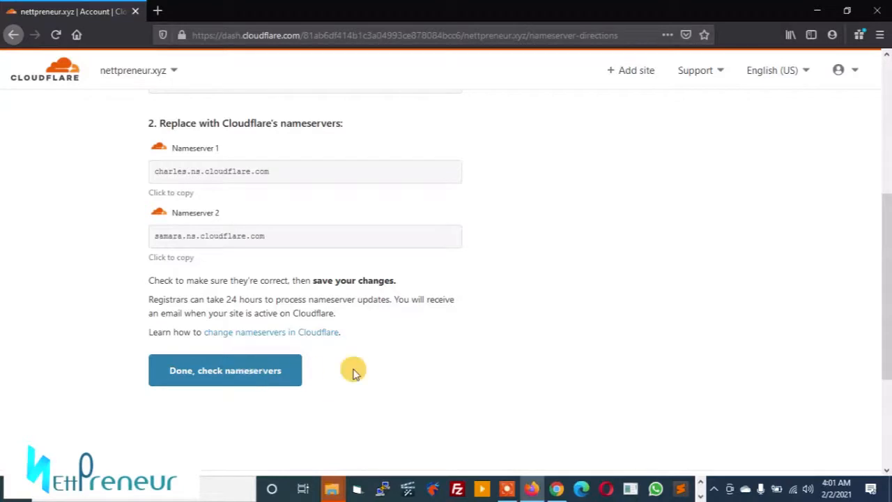
In Namecheap, manage nettpreneur.xyz and set its nameservers to Custom DNS.
left_click(557, 489)
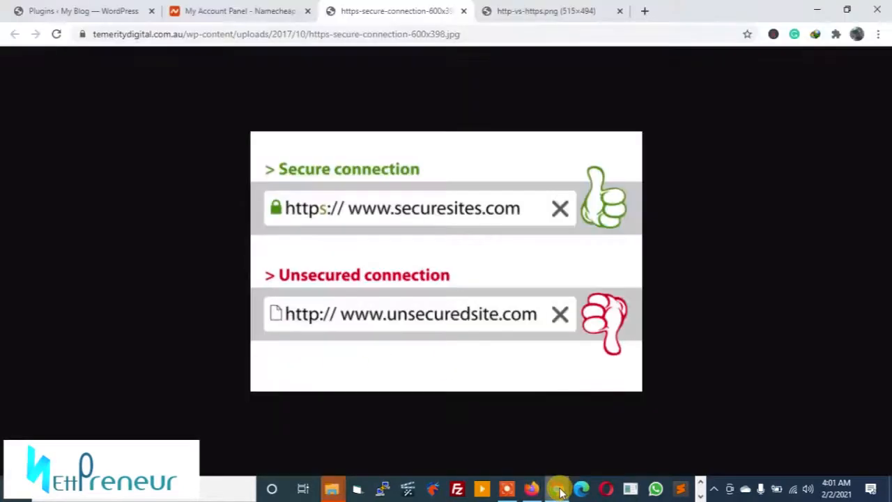
left_click(230, 13)
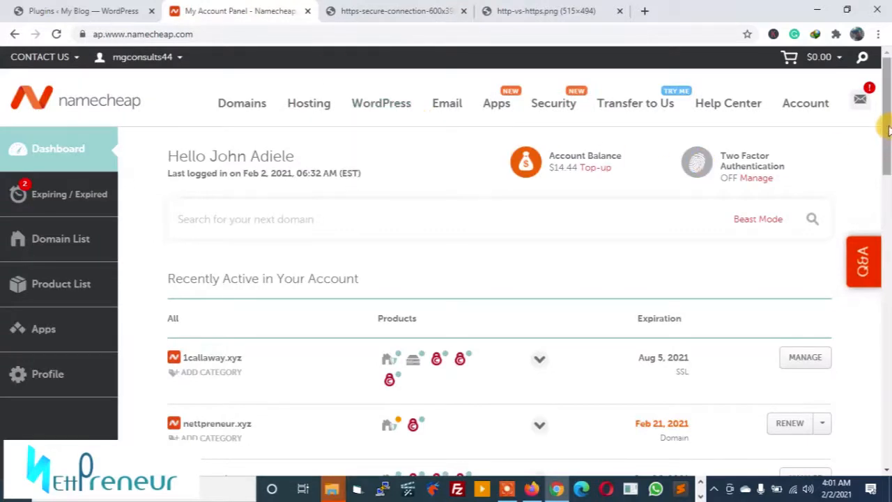
left_click_drag(880, 122, 885, 195)
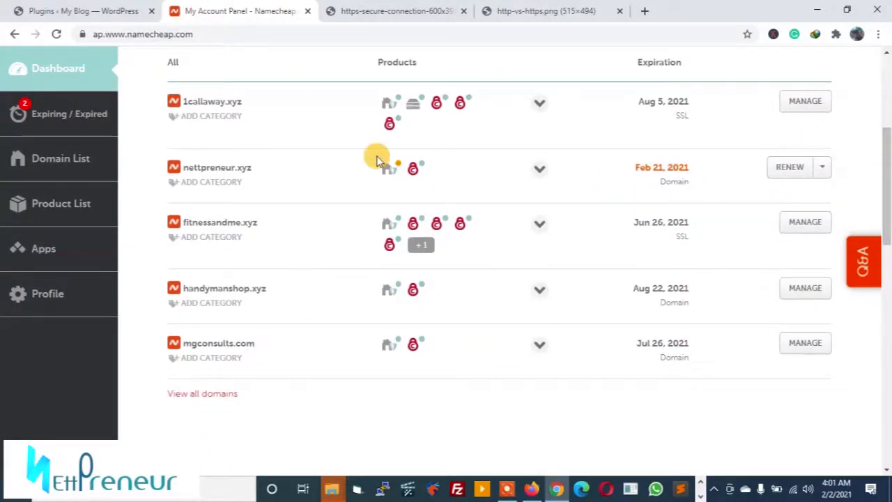
mouse_move(388, 424)
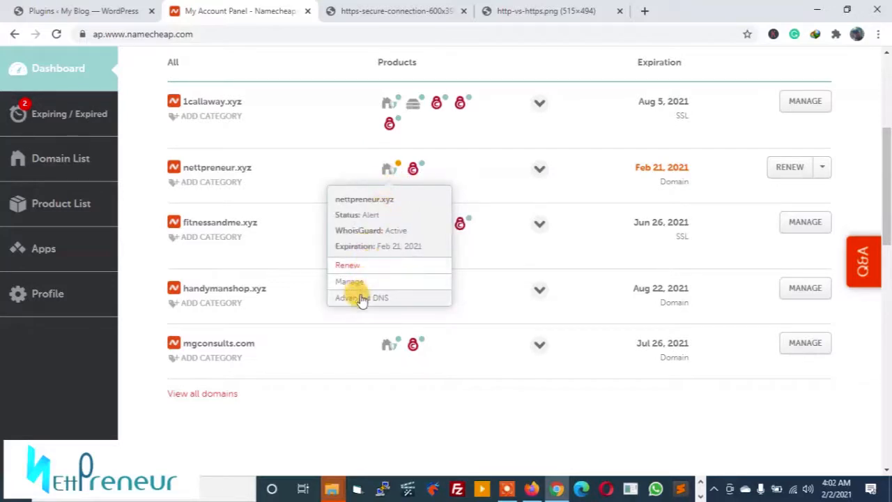
left_click(358, 287)
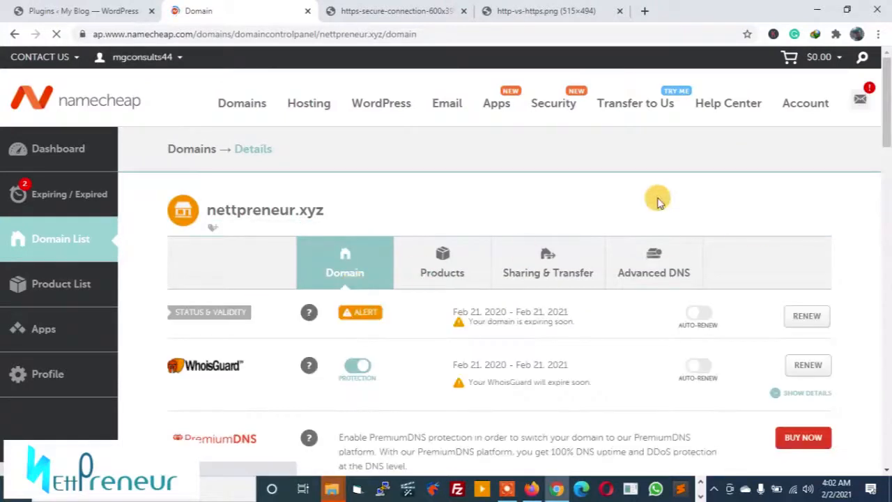
left_click_drag(885, 98, 885, 153)
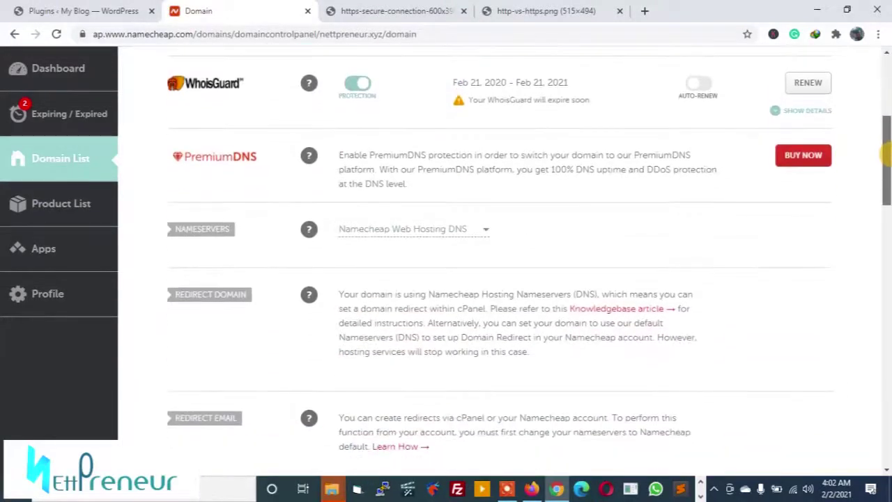
left_click(486, 232)
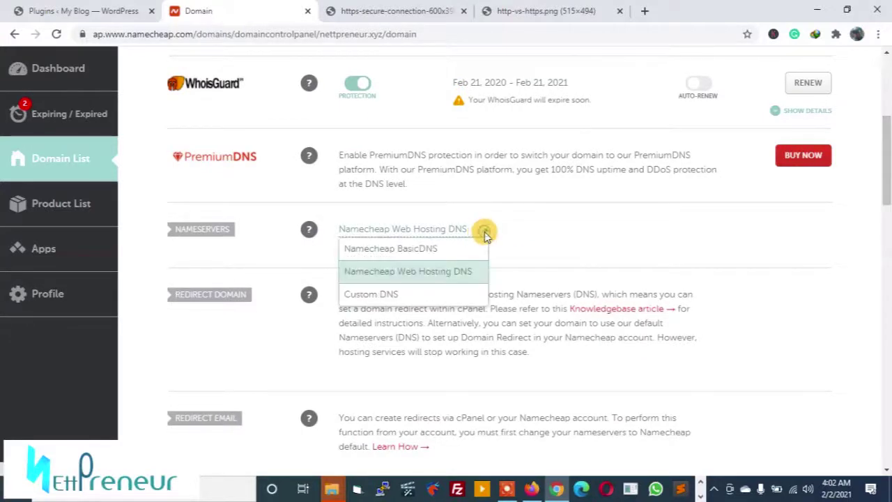
left_click(390, 295)
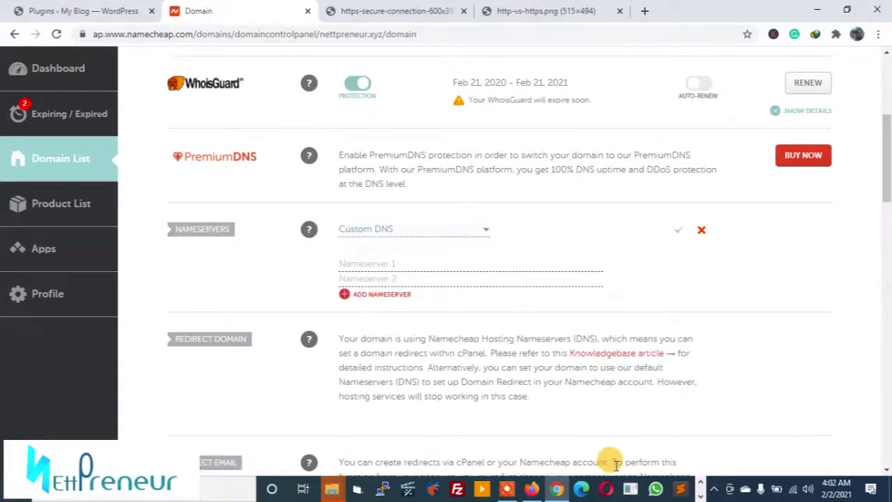
Copy charles.ns.cloudflare.com from Cloudflare into Namecheap's Nameserver 1 field.
left_click(532, 492)
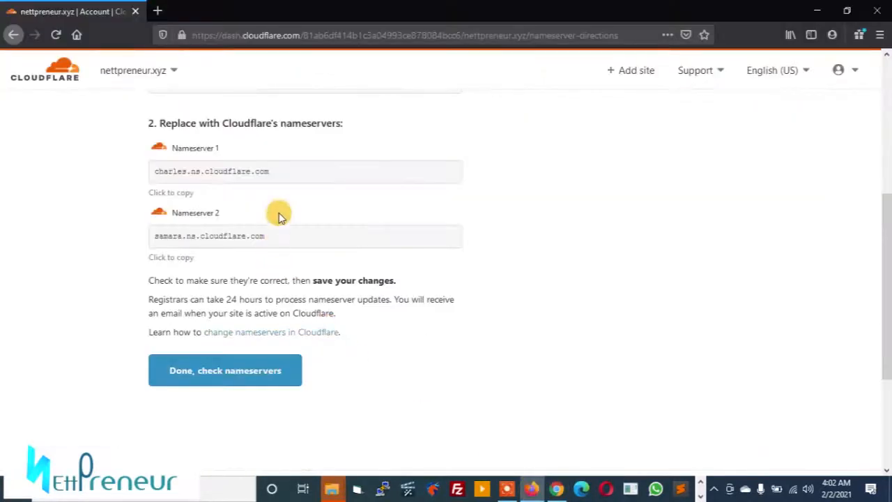
left_click_drag(270, 173, 160, 173)
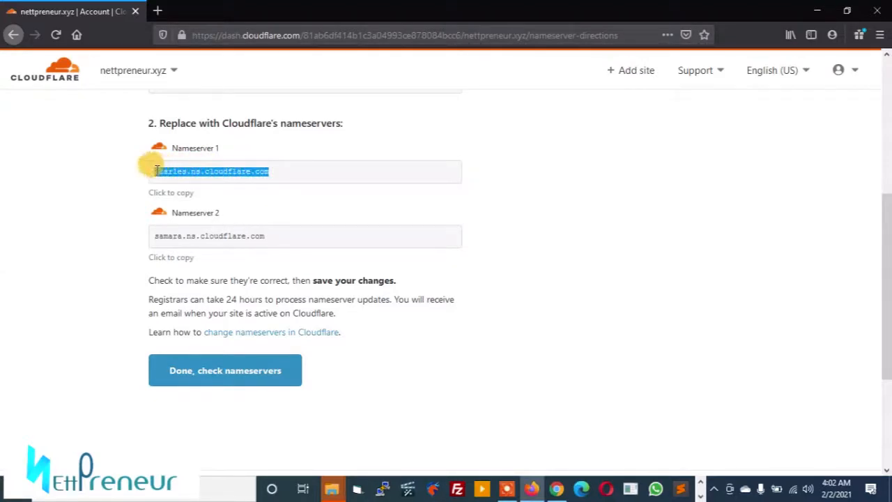
right_click(161, 173)
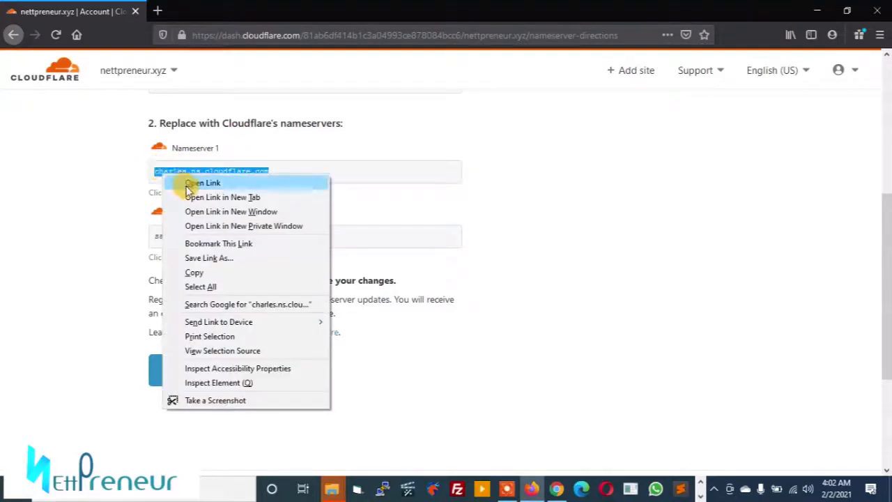
left_click(208, 273)
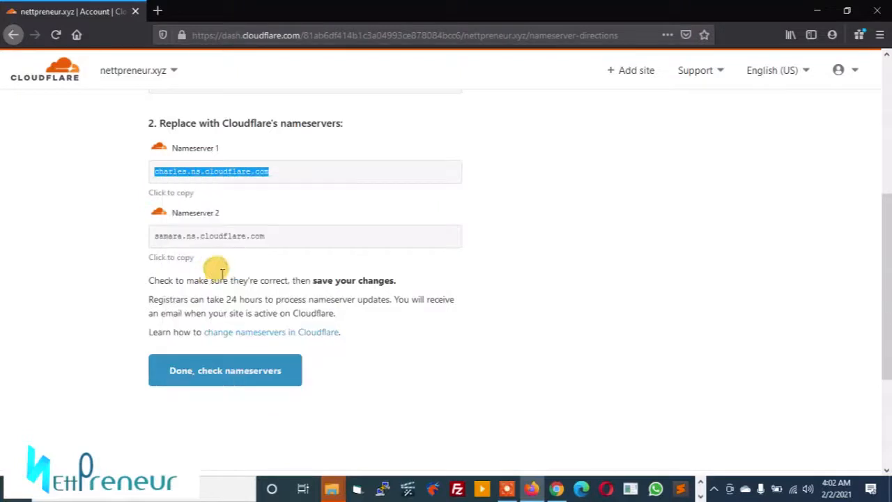
left_click(558, 488)
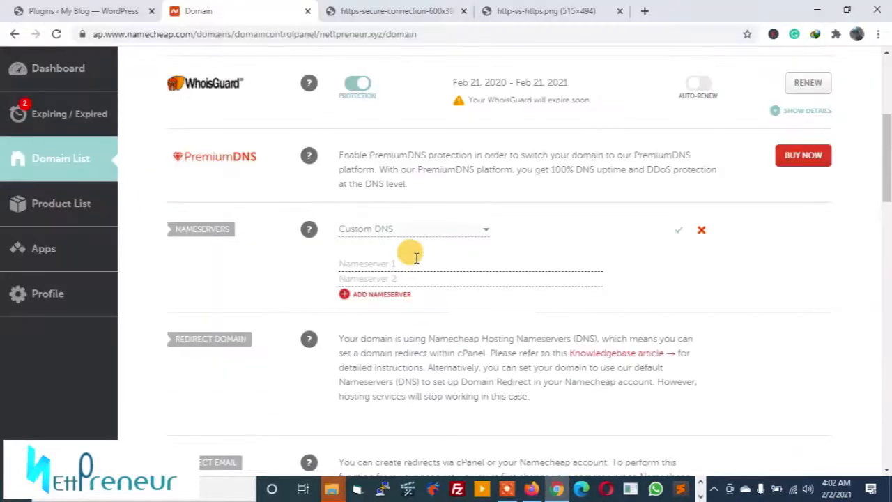
key("ctrl+v")
Copy samara.ns.cloudflare.com into Nameserver 2 and save the custom nameservers.
left_click(531, 489)
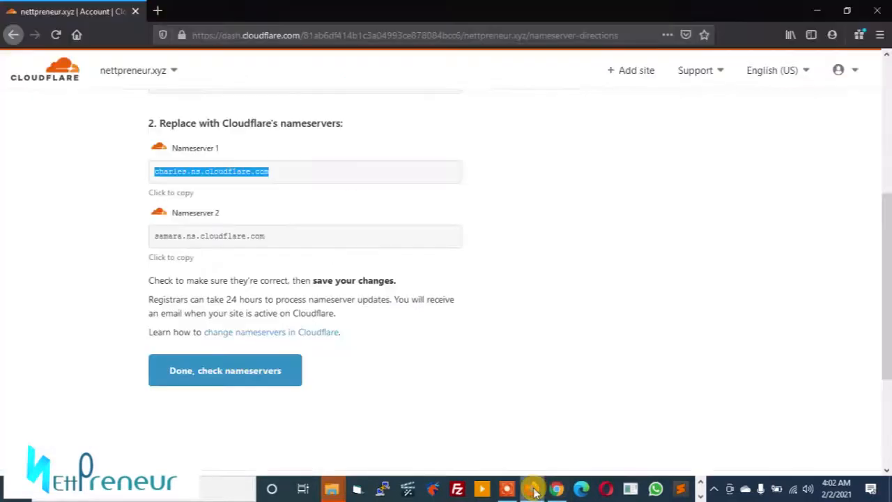
left_click_drag(268, 235, 156, 235)
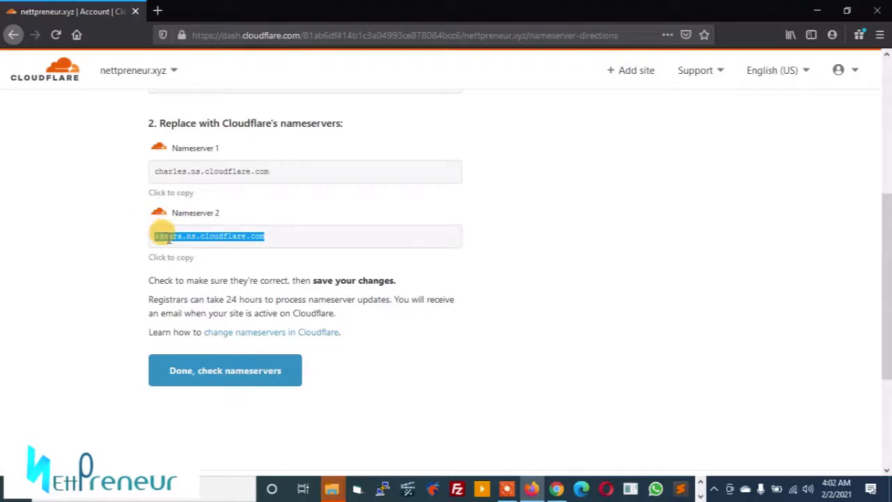
right_click(168, 239)
left_click(204, 338)
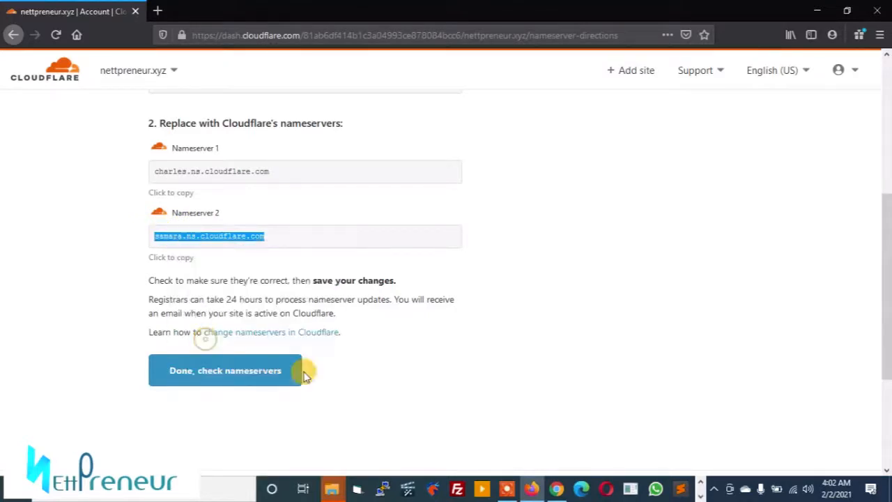
mouse_move(556, 488)
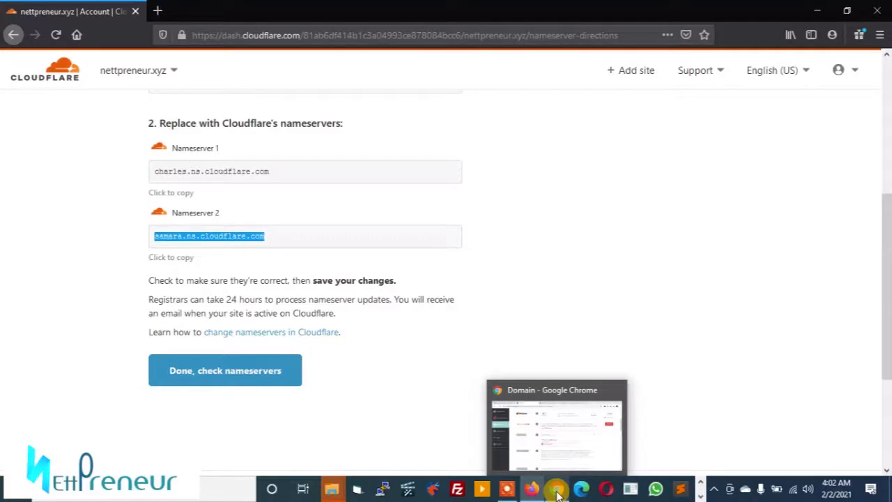
left_click(557, 491)
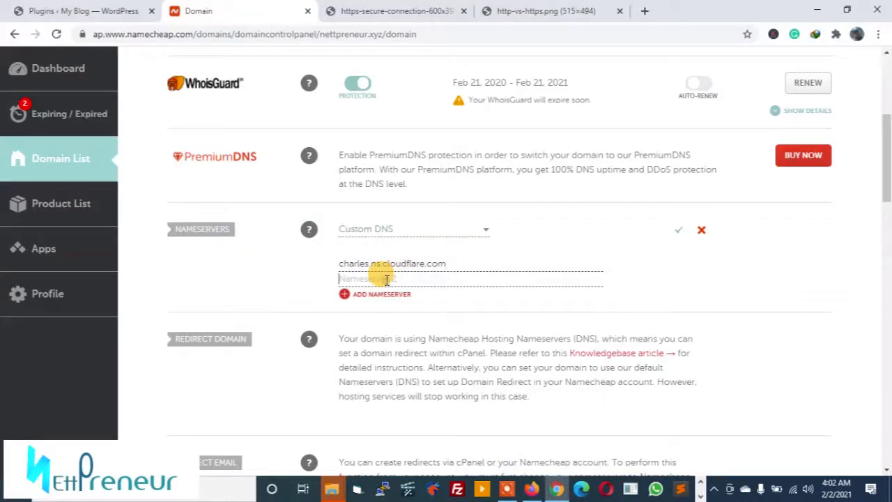
key("ctrl+v")
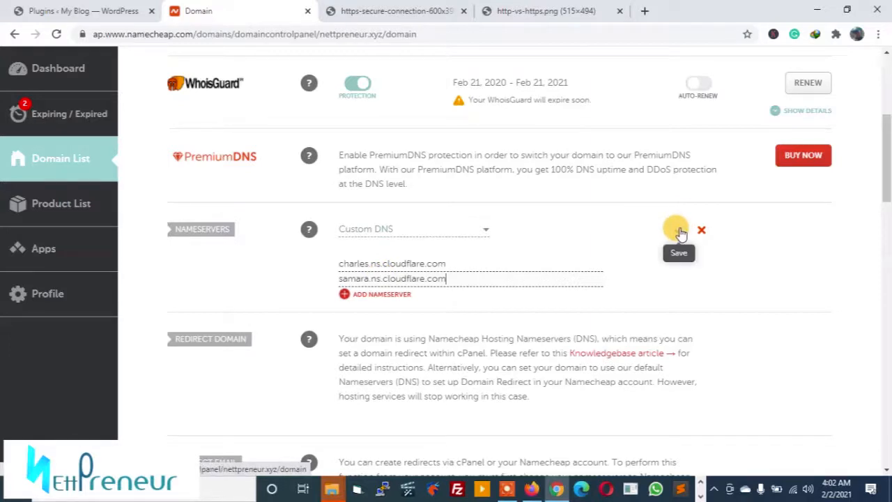
left_click(681, 232)
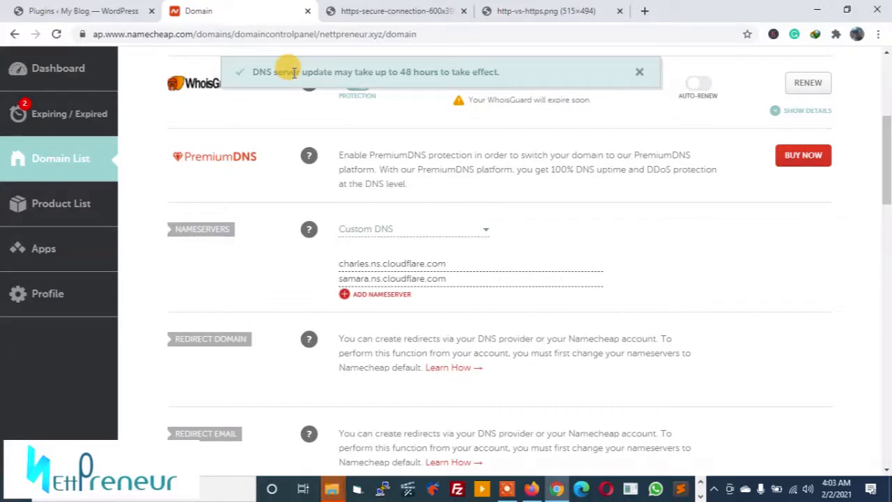
left_click(532, 489)
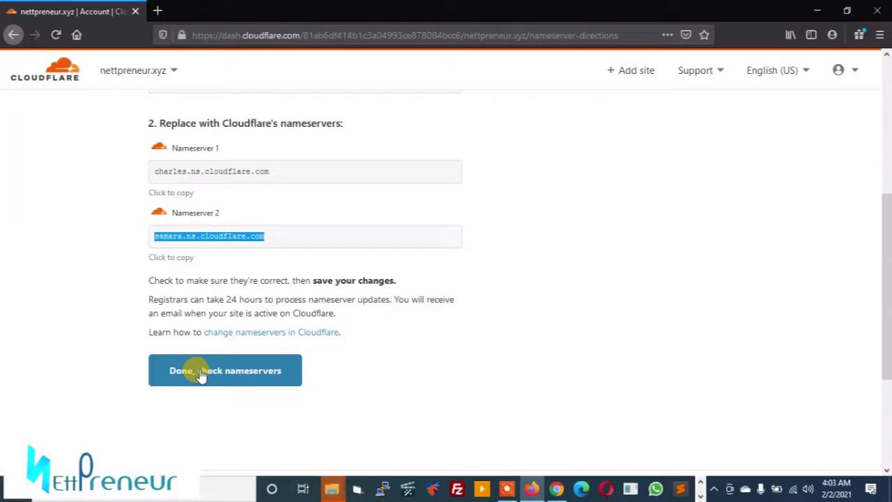
Confirm the nameservers were changed and start Cloudflare's Quick Start Guide.
left_click(202, 375)
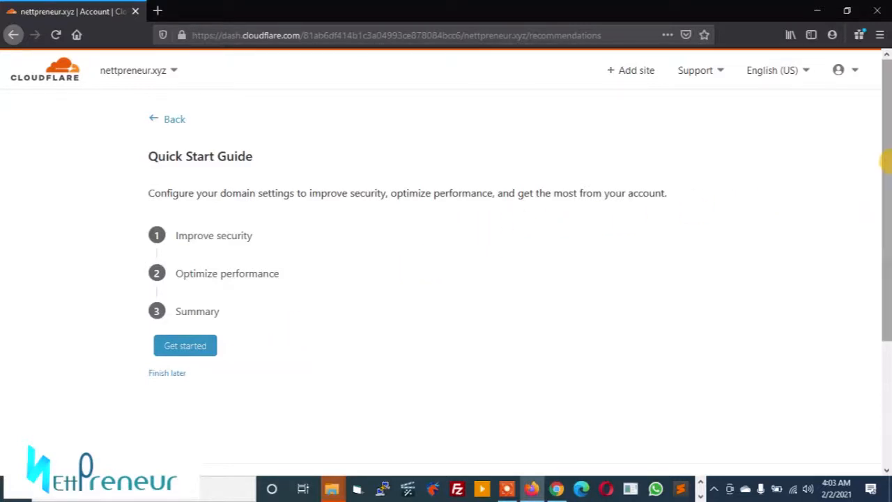
left_click(194, 352)
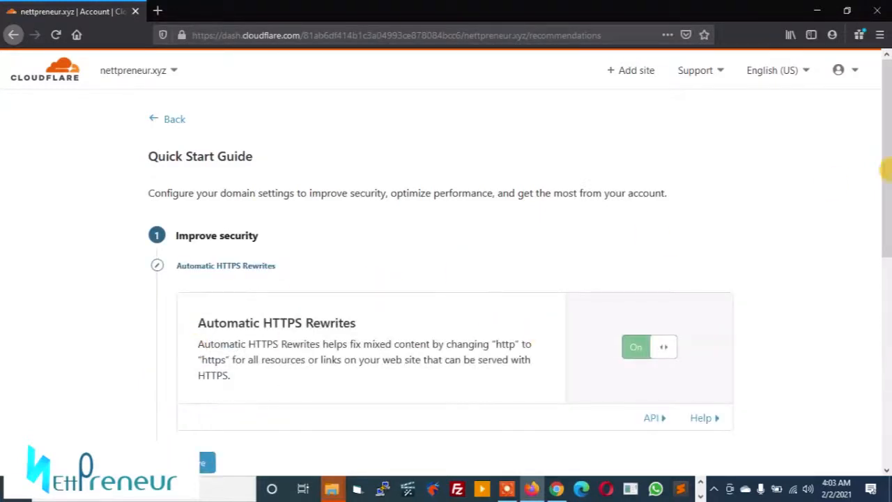
left_click_drag(885, 157, 882, 205)
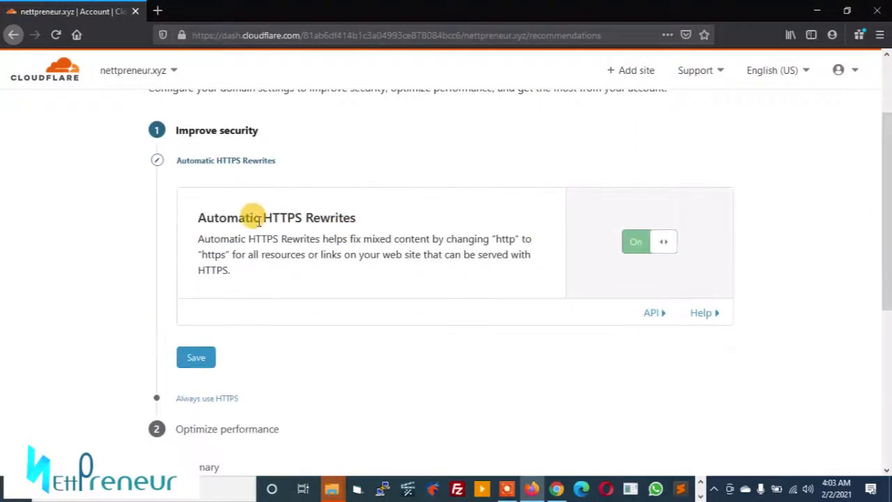
Save Automatic HTTPS Rewrites as Off and Always Use HTTPS as On.
left_click(634, 247)
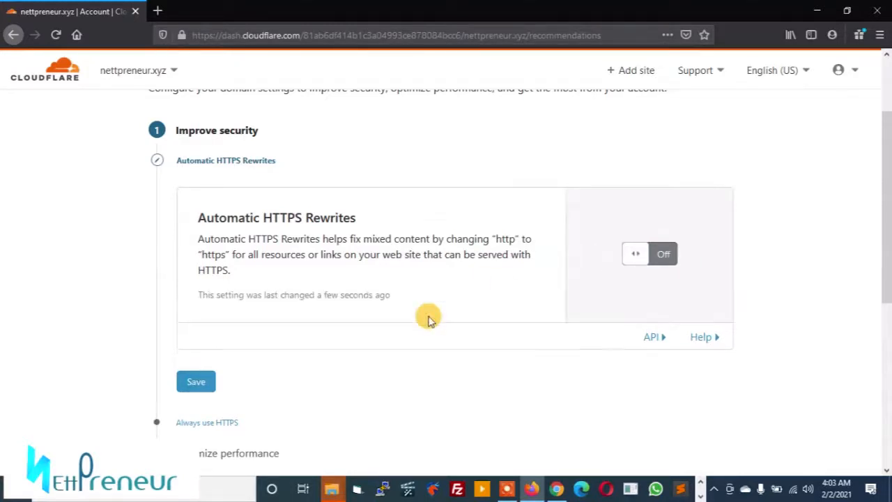
left_click(191, 391)
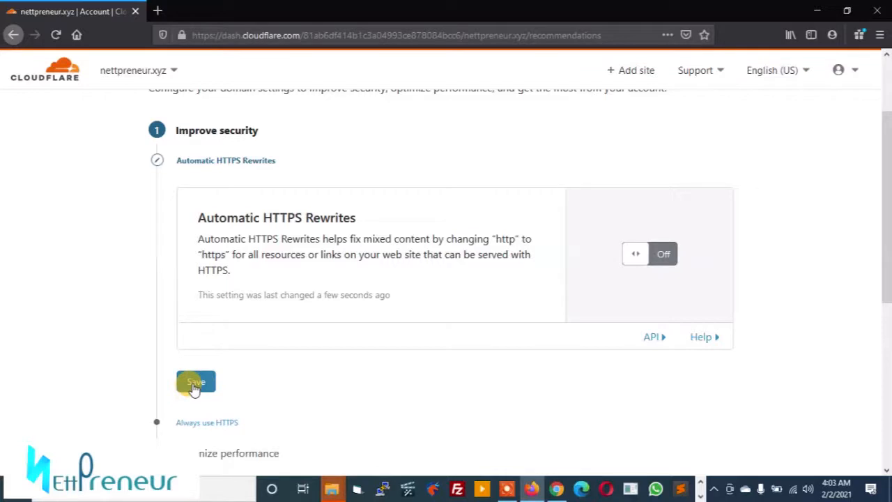
left_click(195, 389)
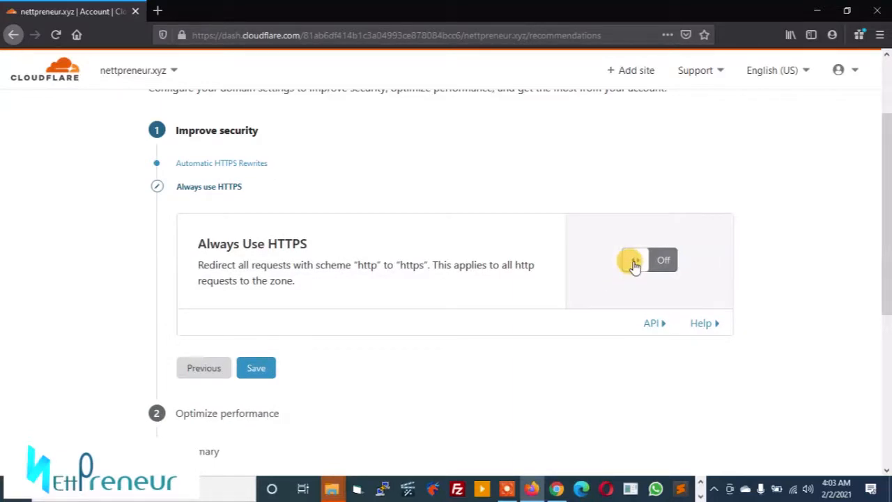
left_click(634, 266)
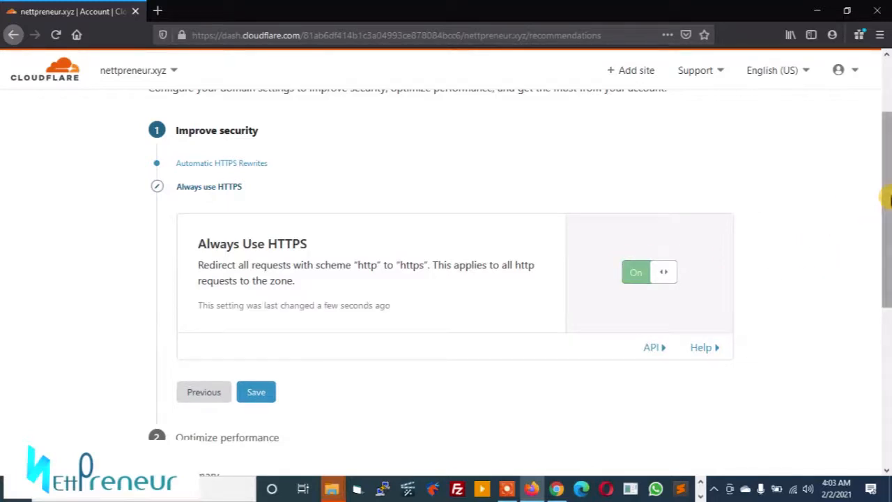
left_click_drag(887, 200, 885, 288)
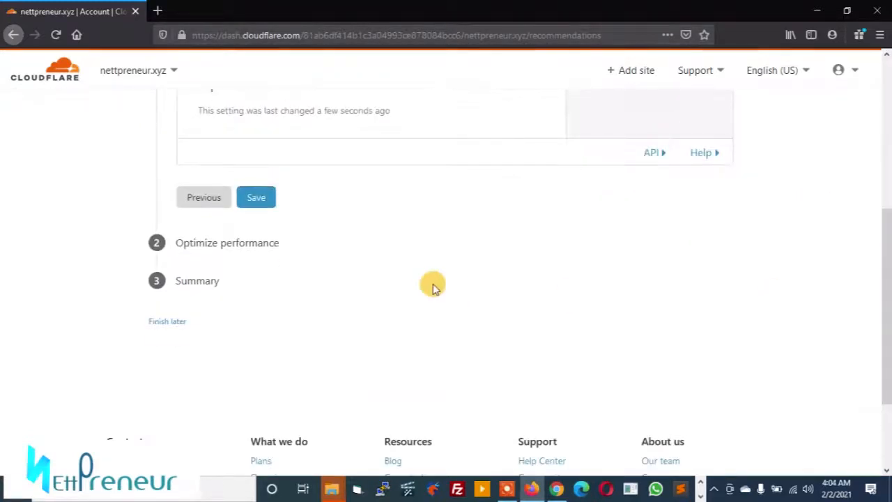
left_click(244, 197)
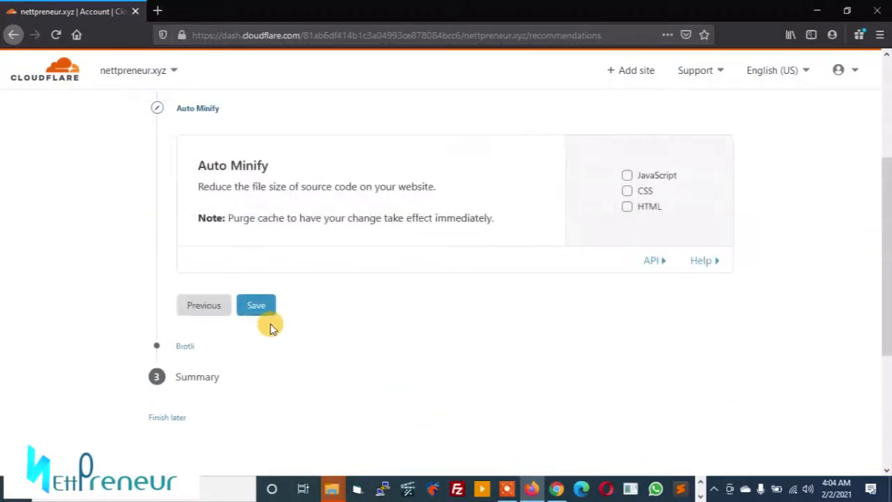
Enable Auto Minify for JavaScript, CSS and HTML, set Brotli Off, reaching the summary.
left_click(627, 175)
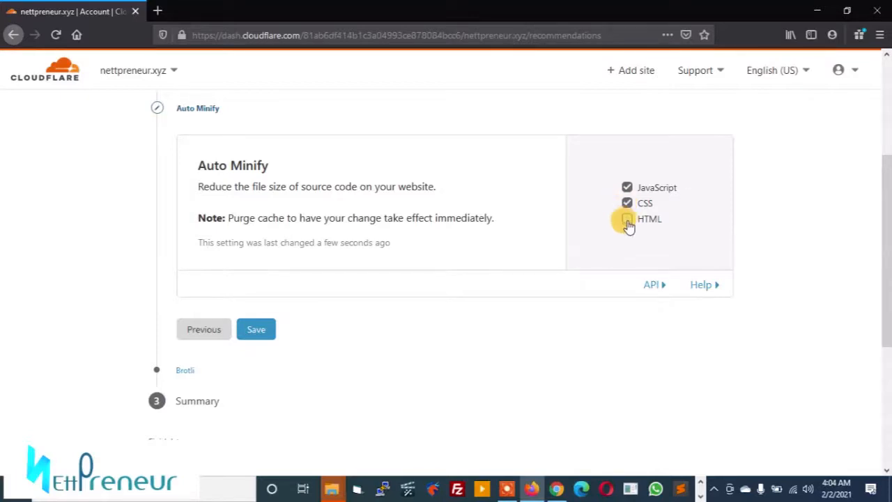
left_click(628, 221)
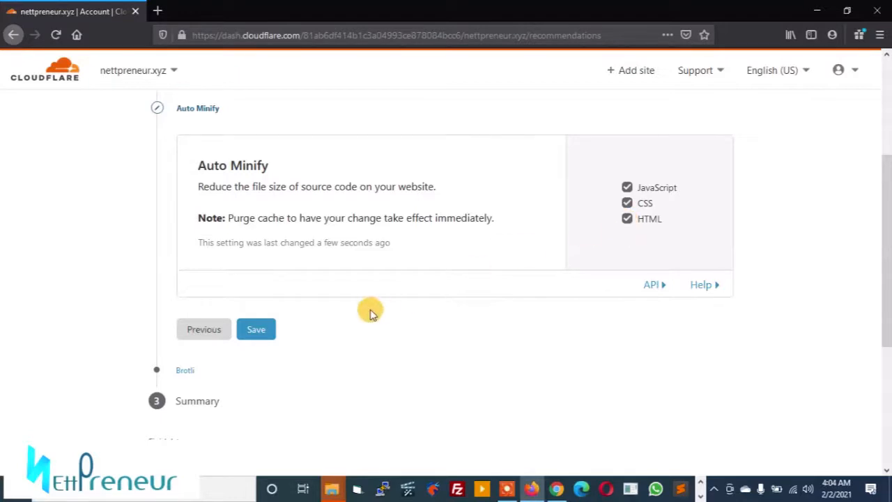
left_click(264, 334)
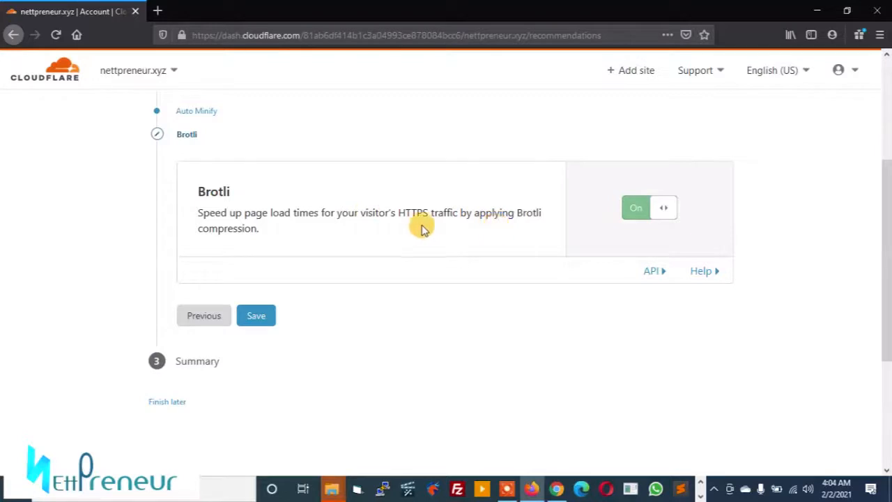
left_click(635, 209)
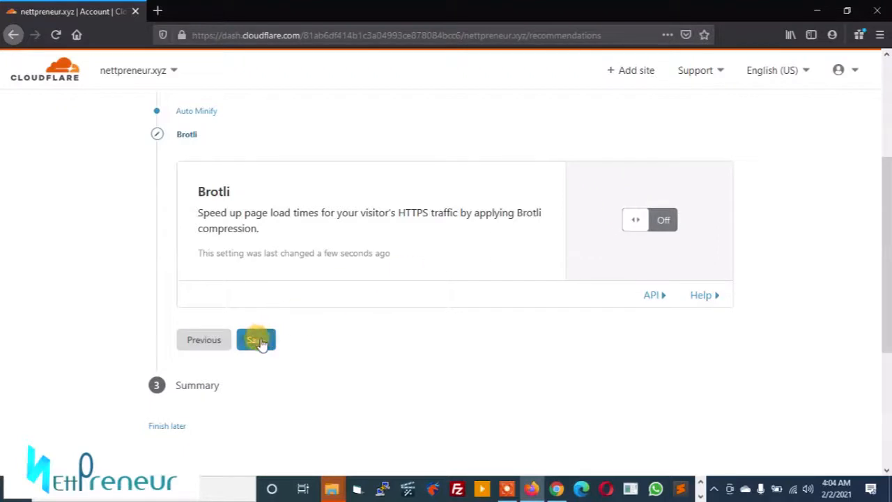
left_click(262, 344)
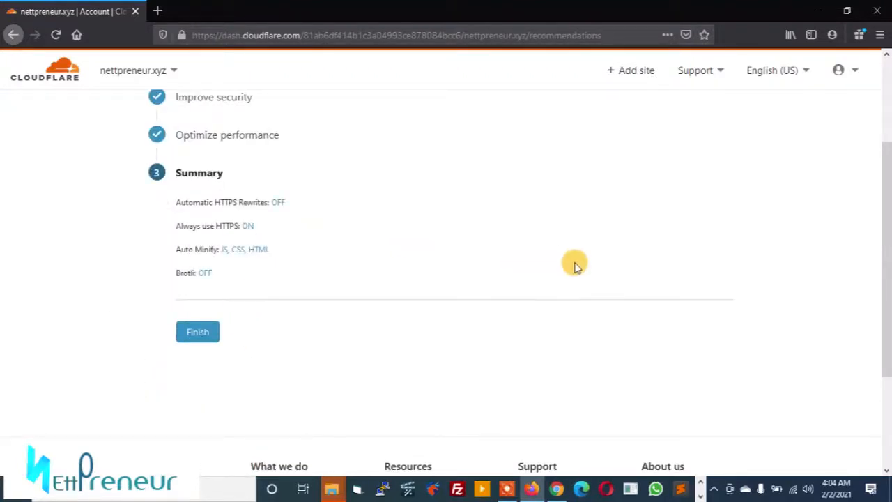
left_click_drag(888, 282, 882, 243)
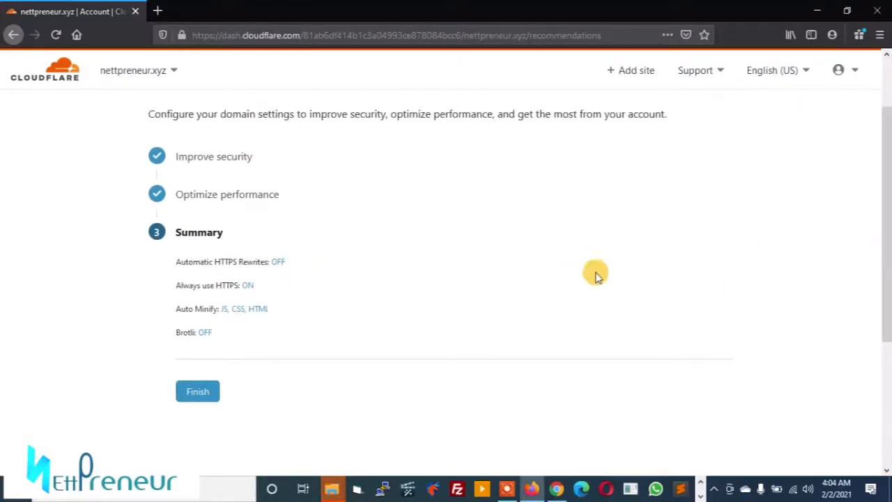
left_click_drag(889, 303, 889, 223)
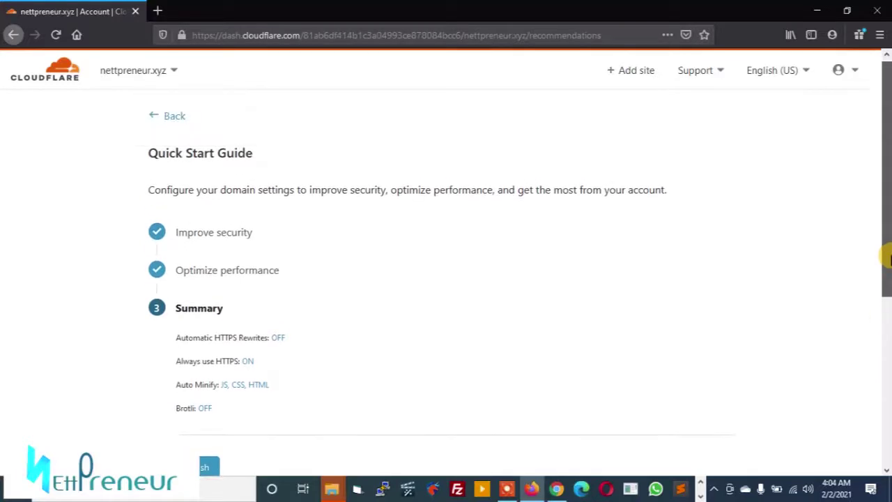
Reopen Automatic HTTPS Rewrites, turn it On and save through the HTTPS and Minify steps.
left_click(282, 345)
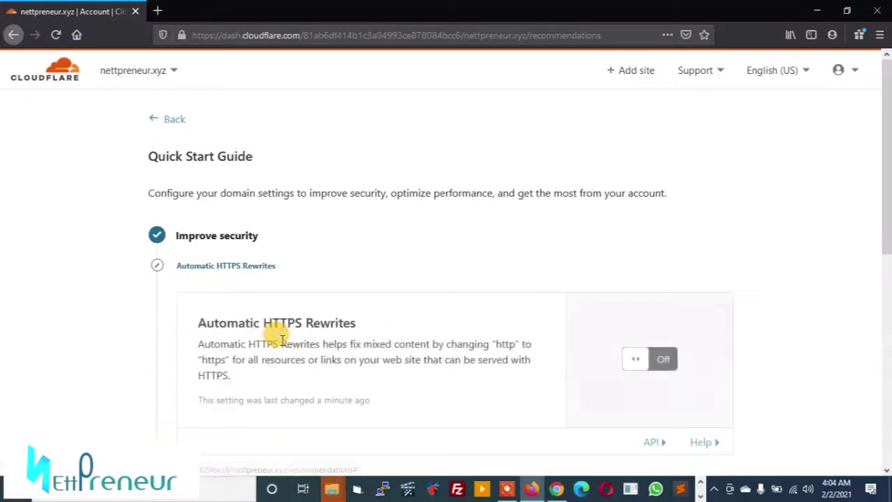
left_click(635, 360)
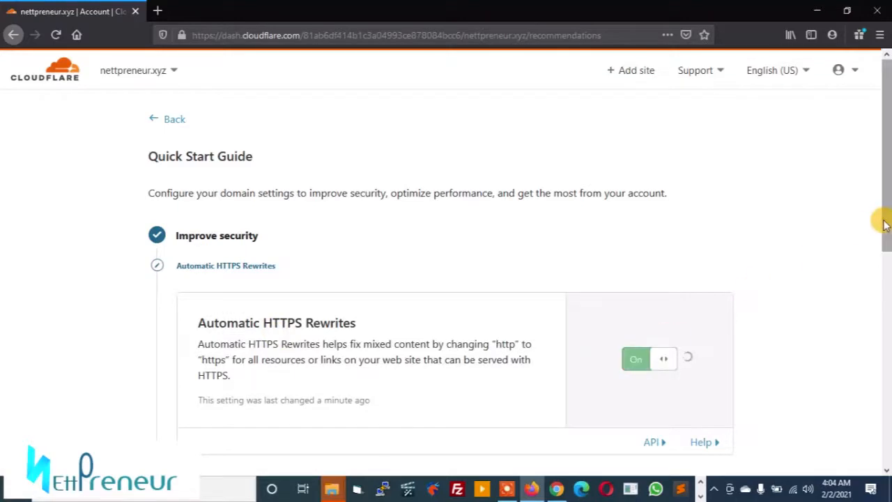
left_click_drag(885, 216, 886, 337)
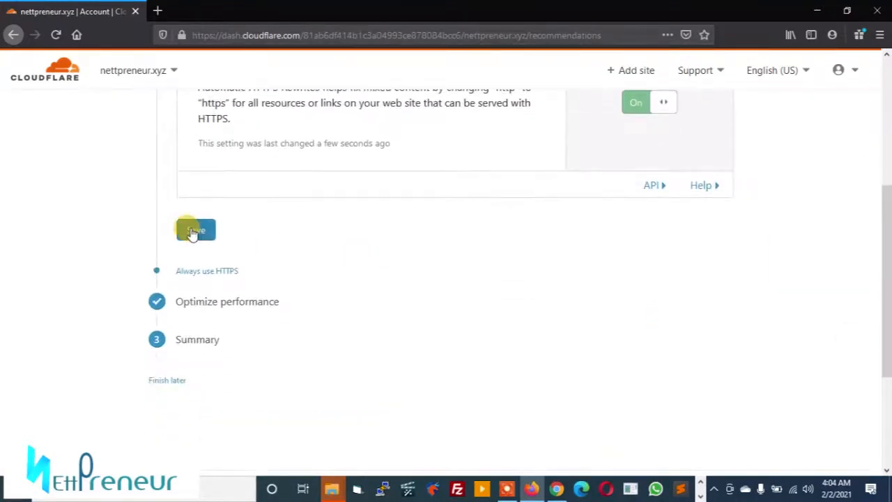
left_click(195, 231)
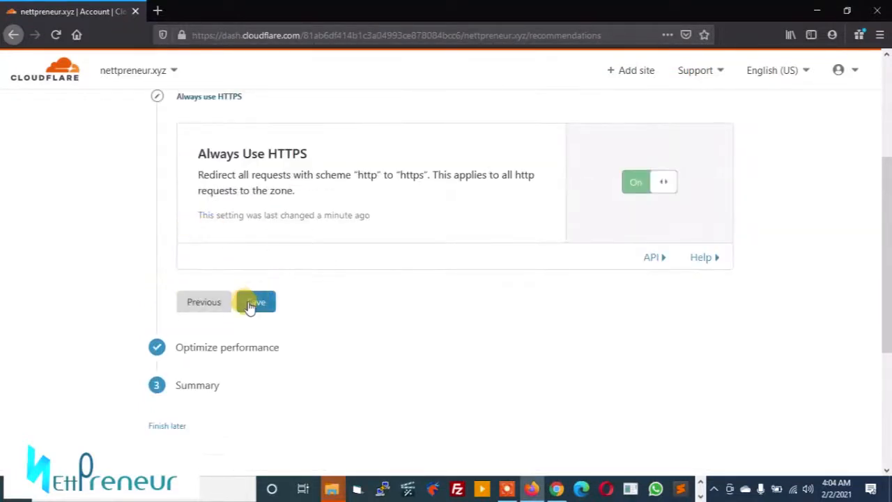
left_click(253, 308)
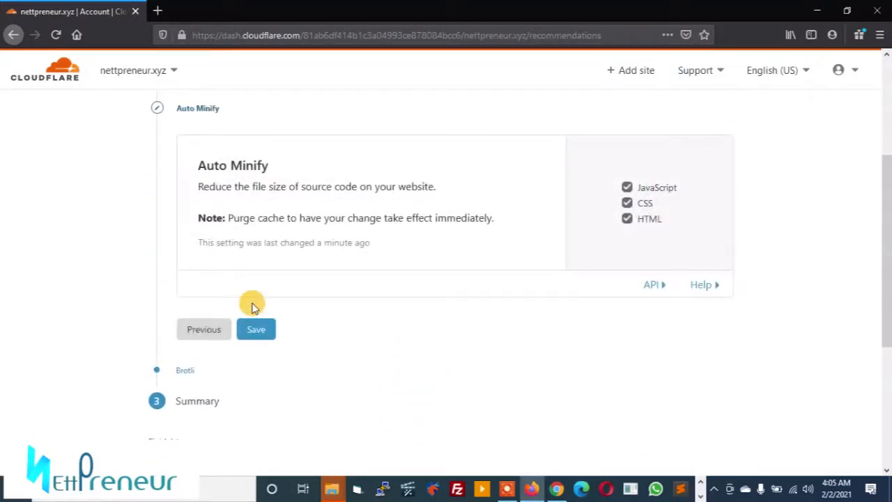
left_click(254, 332)
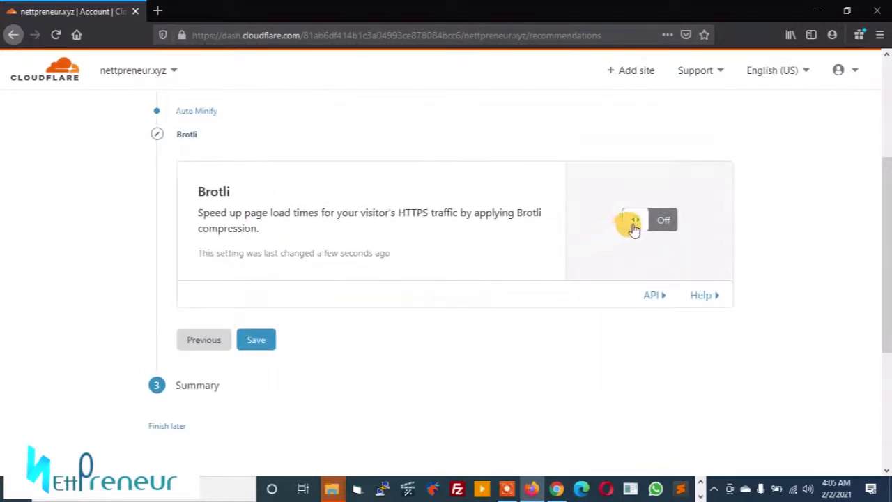
Turn Brotli On, save it and finish the Quick Start Guide.
left_click(628, 231)
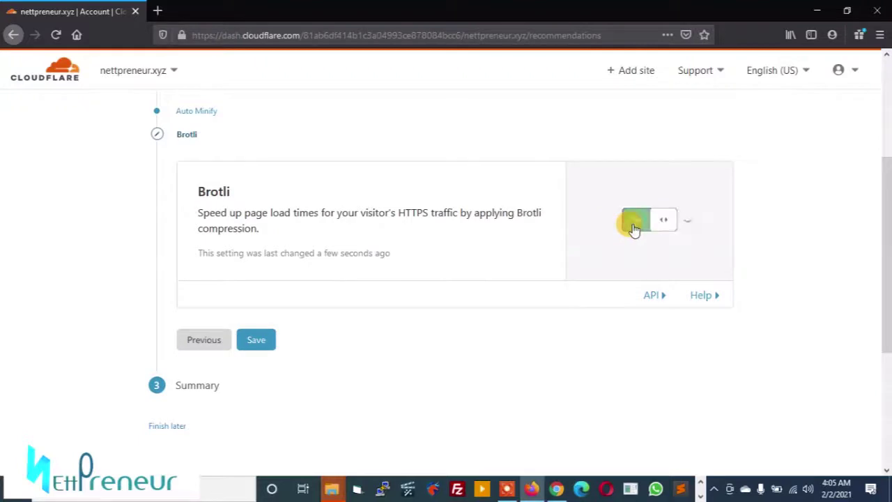
left_click(258, 344)
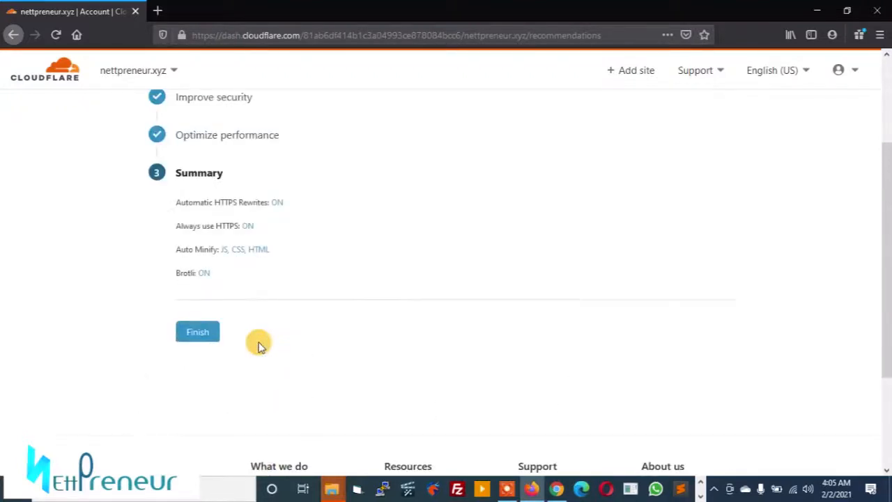
left_click(198, 332)
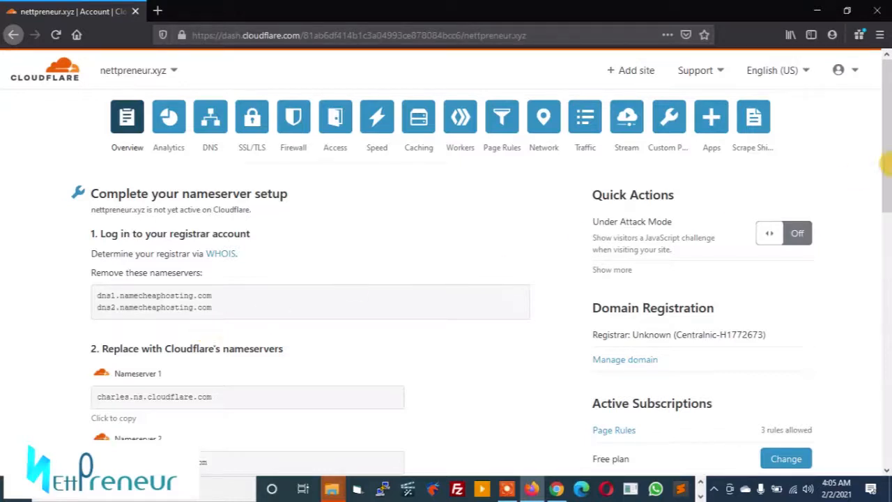
left_click_drag(890, 145, 884, 279)
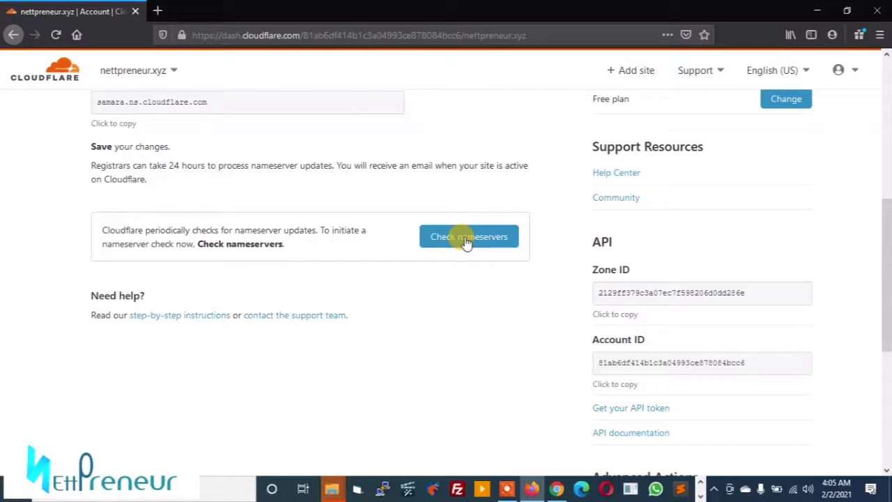
Ask Cloudflare to check the nameservers for nettpreneur.xyz now.
left_click(466, 242)
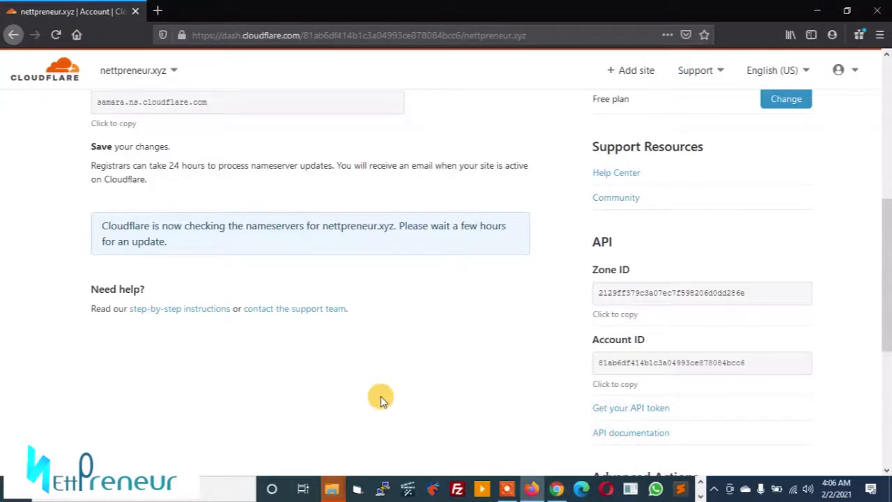
In the WordPress admin, go to Plugins > Add New and search for 'flexible ssl'.
left_click(556, 489)
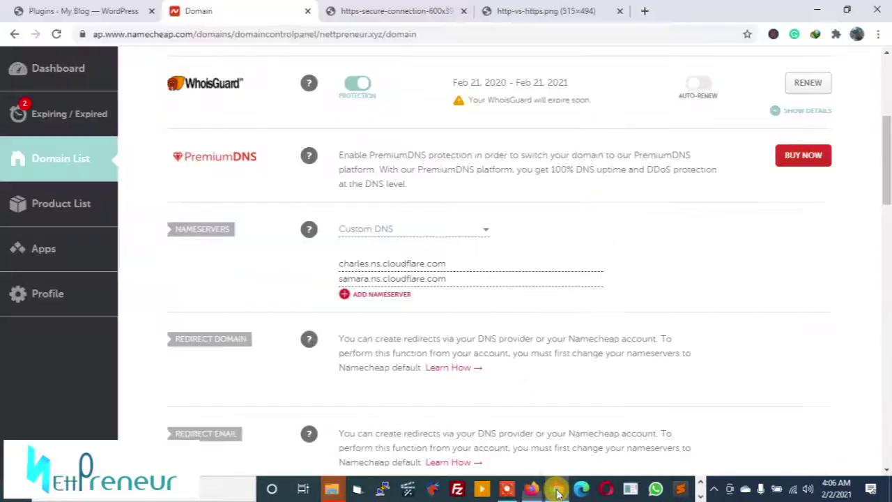
left_click(101, 15)
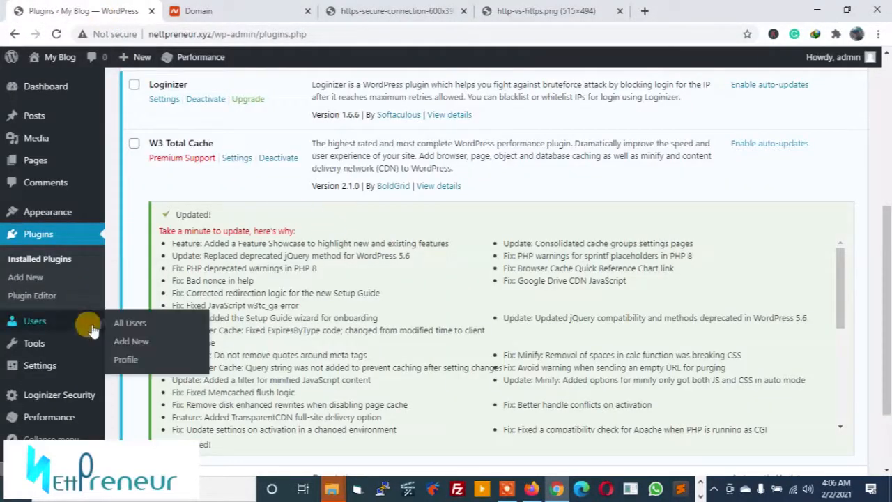
left_click(28, 282)
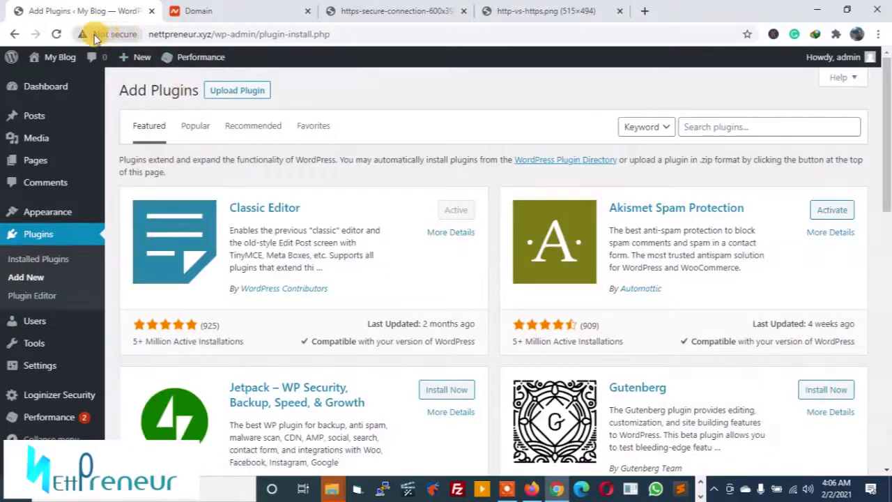
left_click(736, 129)
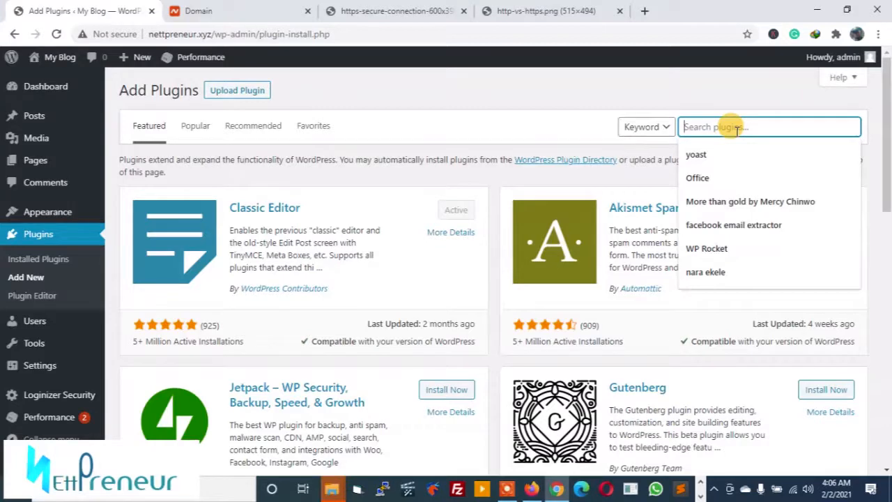
type("flexib")
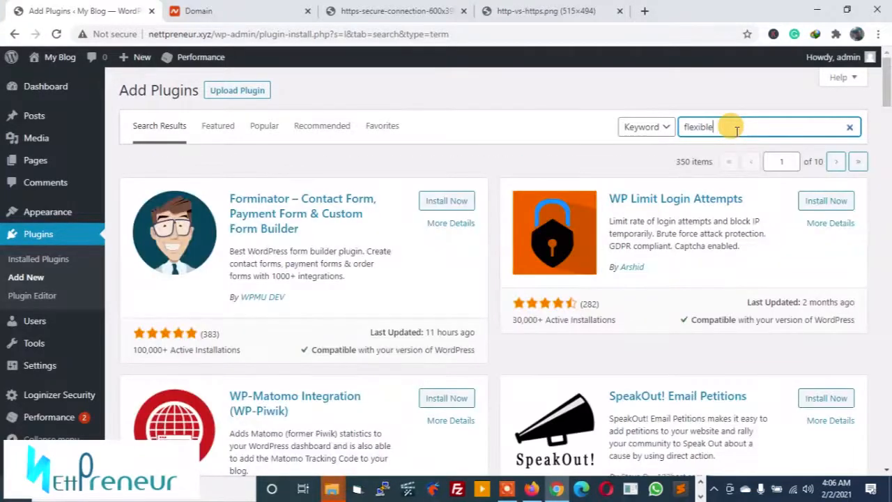
type("le s")
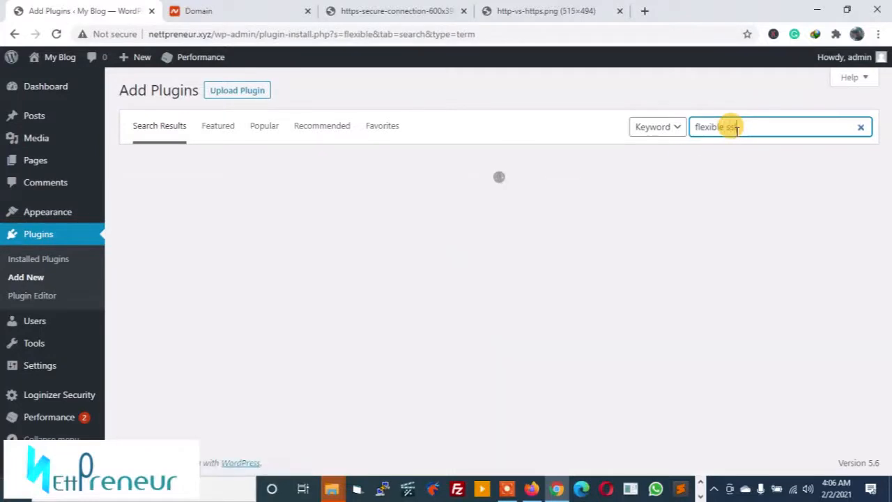
type("sl")
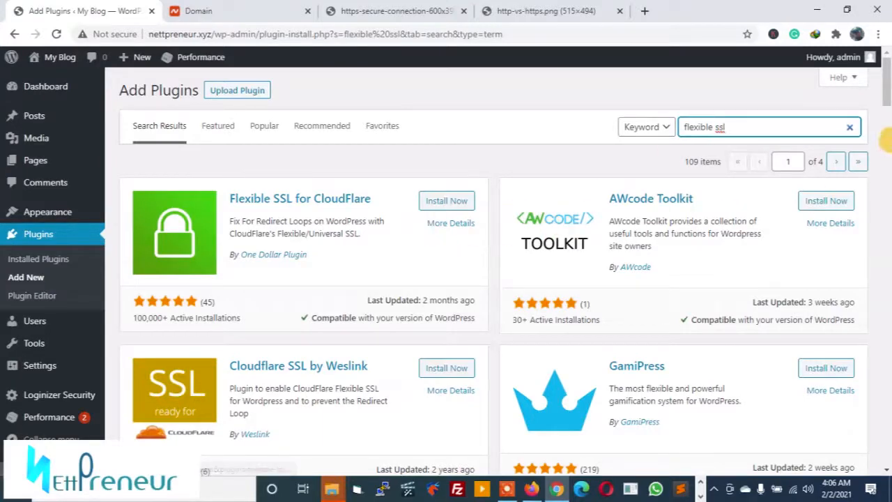
scroll(888, 97, "down", 2)
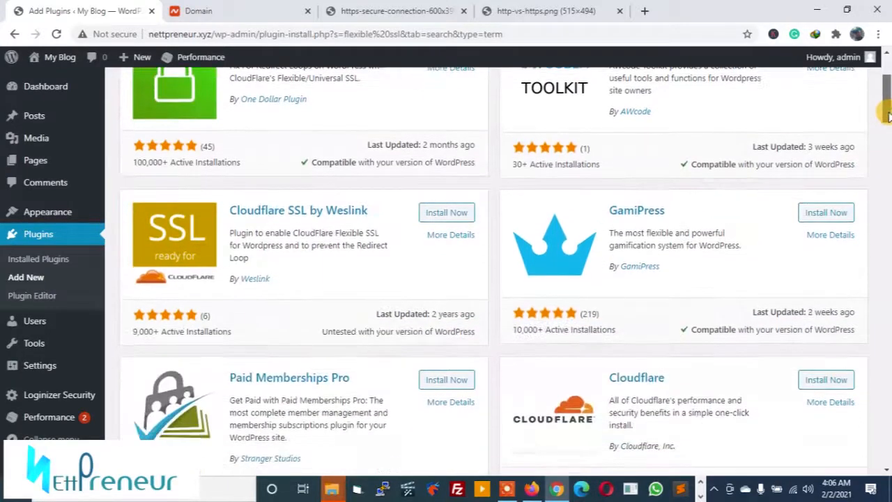
scroll(860, 95, "up", 2)
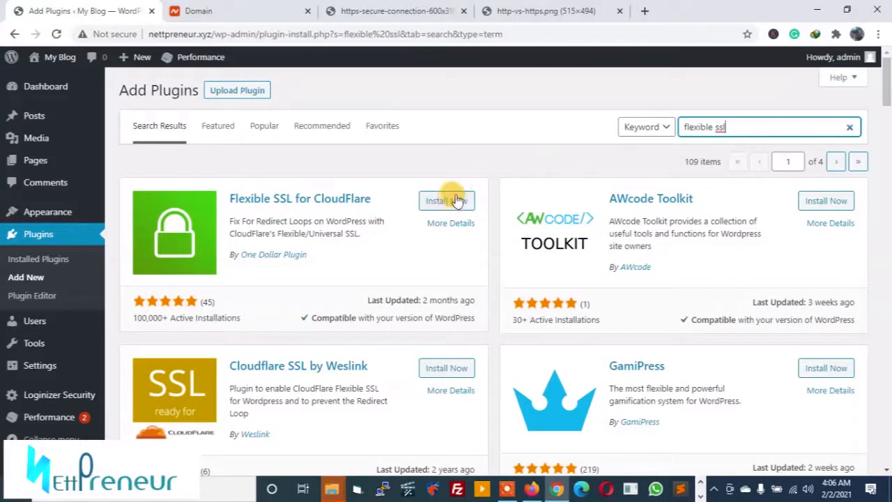
Install and activate the Flexible SSL for CloudFlare plugin.
left_click(454, 203)
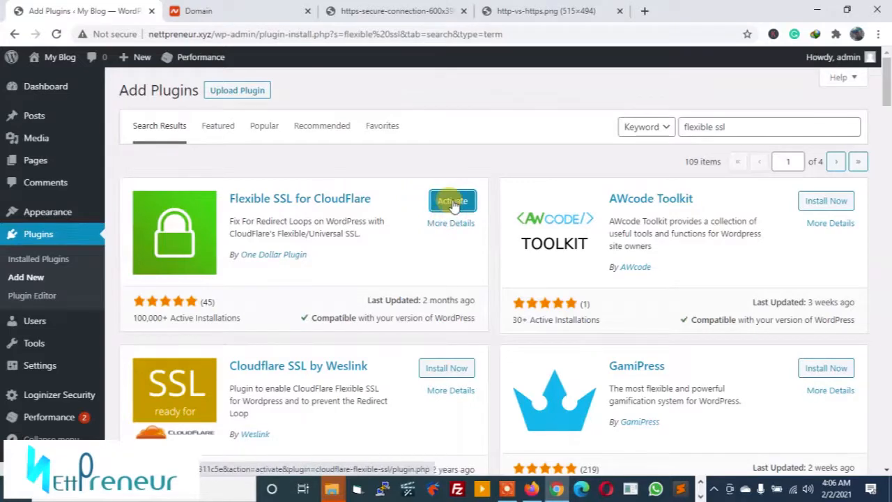
left_click(453, 201)
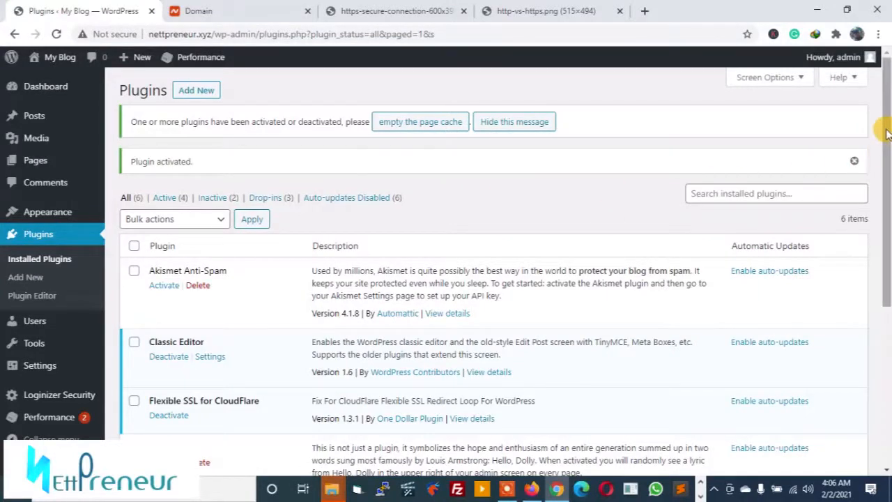
left_click_drag(886, 132, 887, 255)
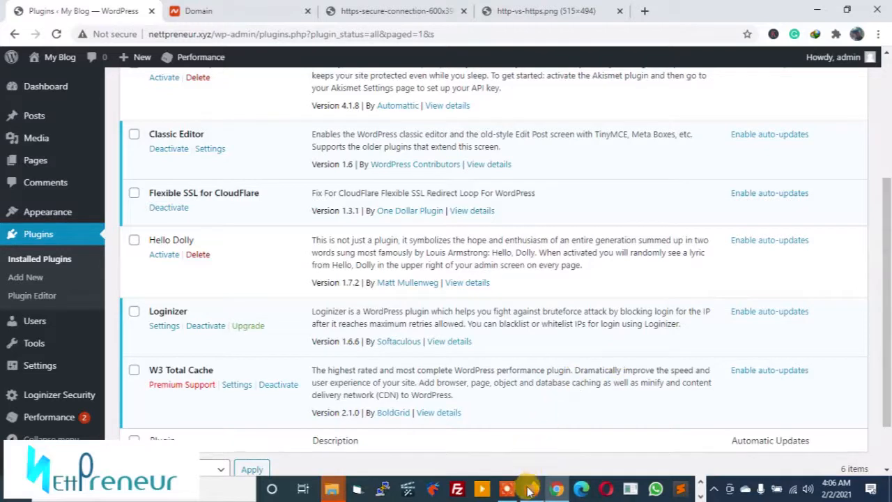
mouse_move(531, 489)
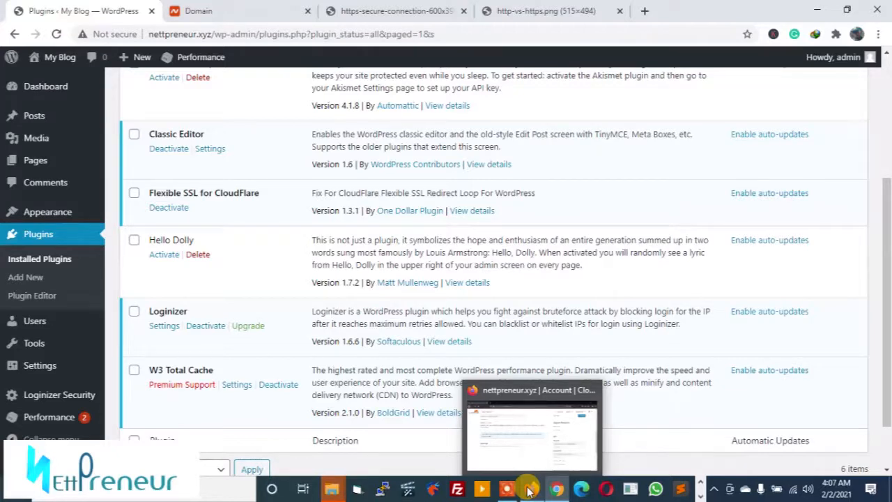
Back in the Cloudflare dashboard, view the SSL/TLS overview showing encryption mode Full.
left_click(530, 490)
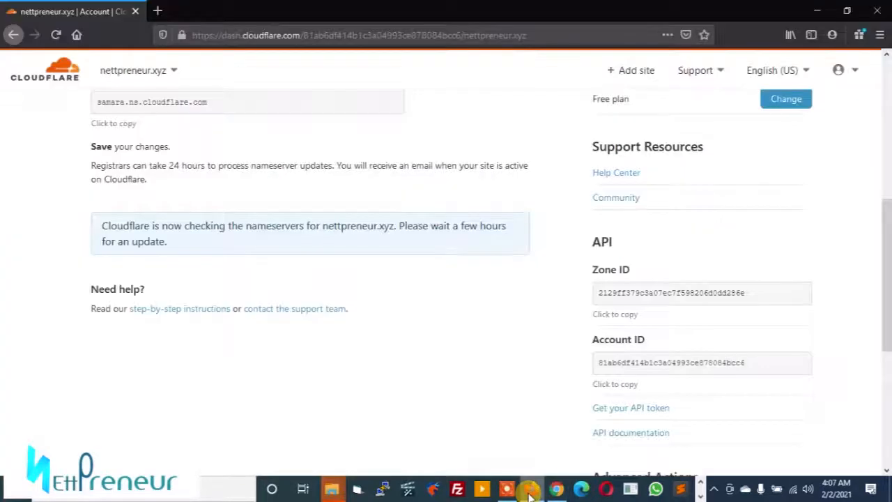
left_click_drag(885, 337, 886, 189)
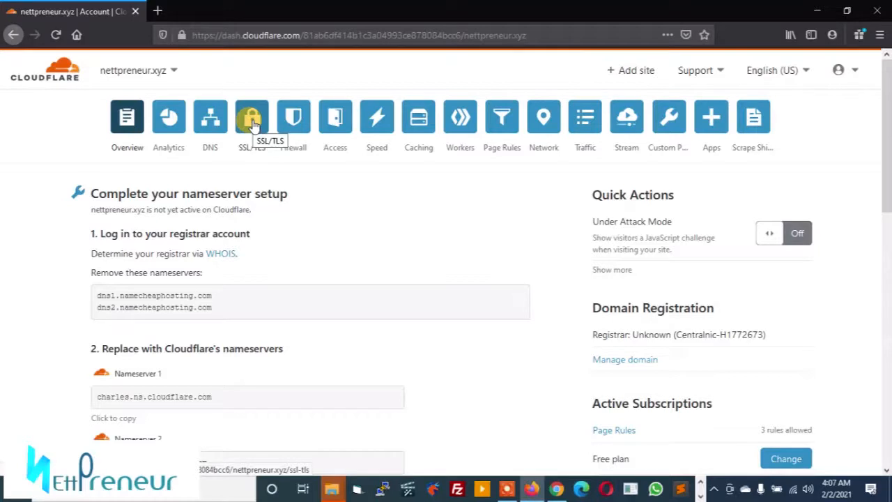
left_click(254, 125)
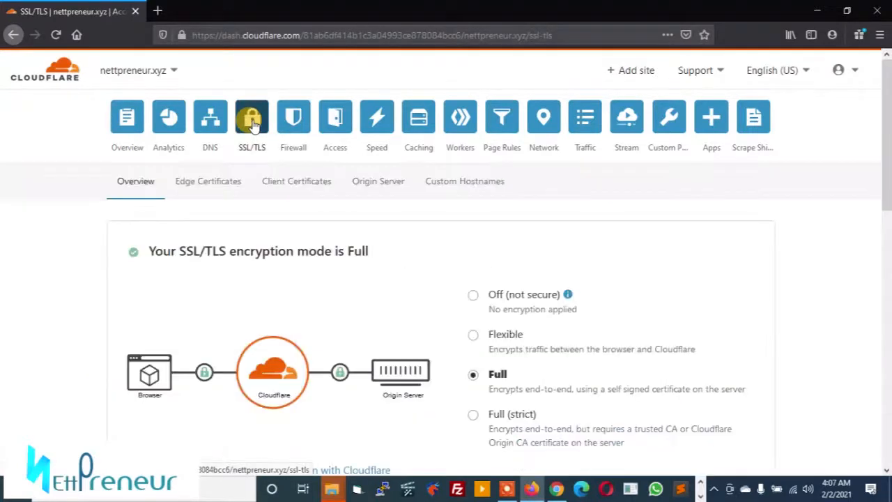
left_click_drag(885, 140, 886, 197)
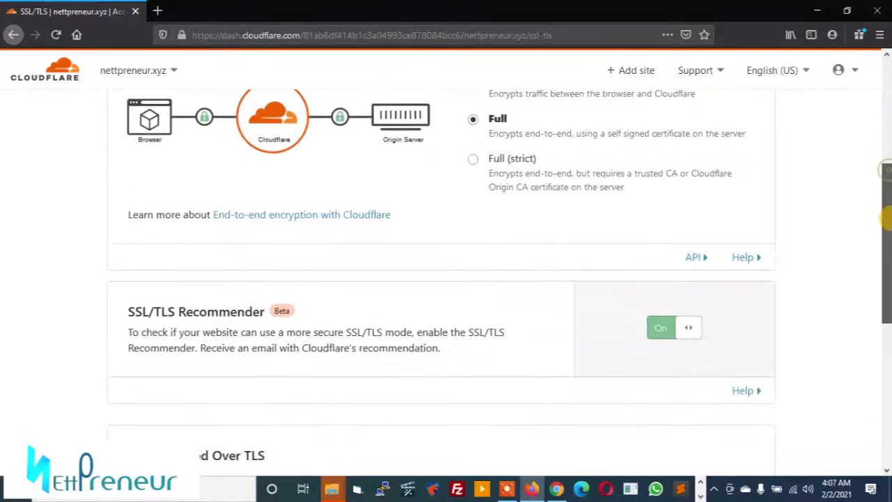
left_click_drag(888, 174, 888, 240)
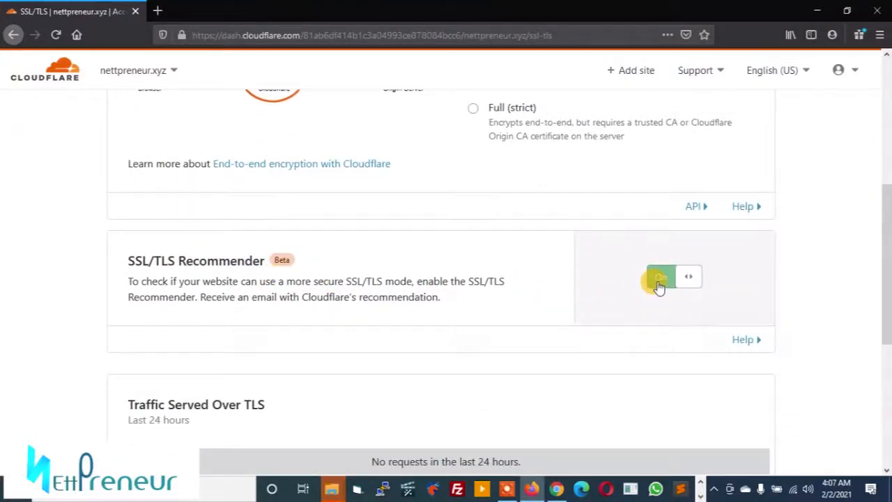
mouse_move(882, 234)
left_mouse_down()
mouse_move(885, 317)
mouse_move(882, 119)
left_mouse_up()
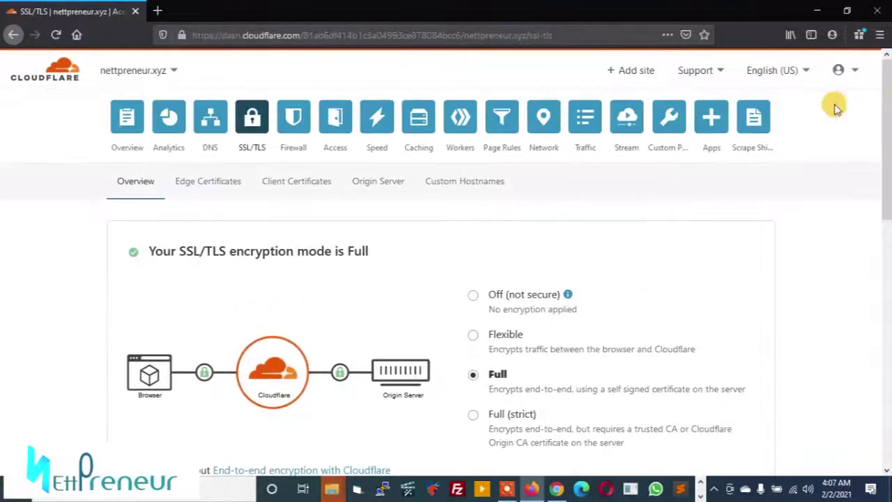
View the Edge Certificates settings and confirm Always Use HTTPS is On.
left_click(220, 190)
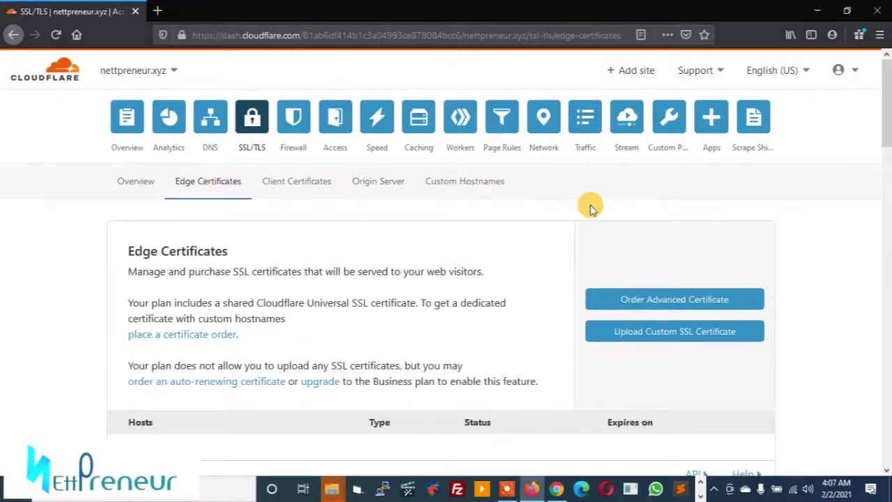
left_click_drag(887, 127, 886, 206)
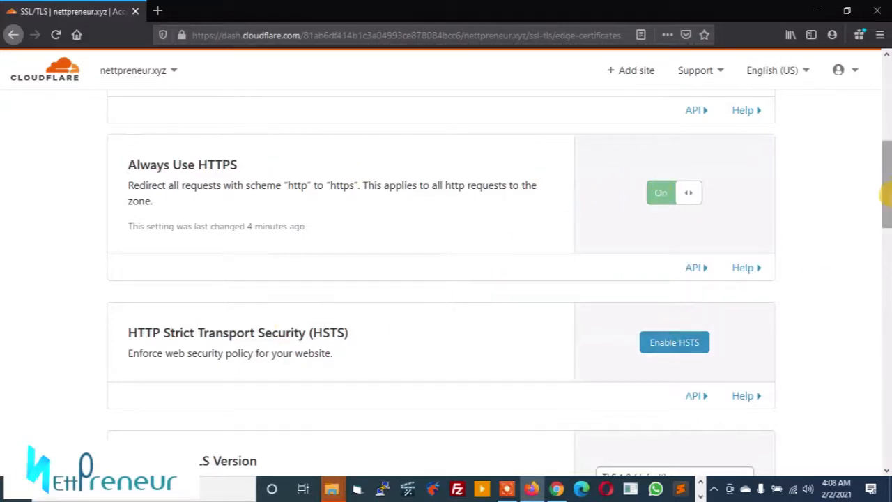
left_click_drag(886, 193, 885, 377)
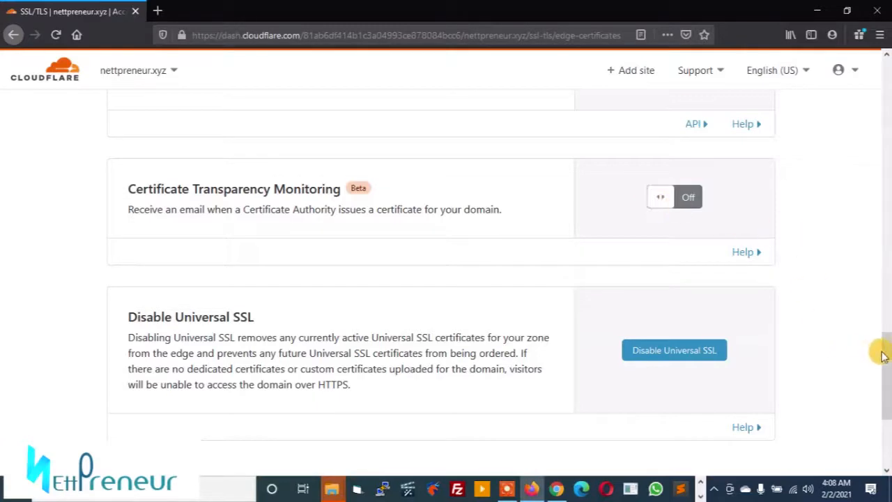
mouse_move(887, 362)
left_mouse_down()
mouse_move(884, 395)
mouse_move(888, 176)
left_mouse_up()
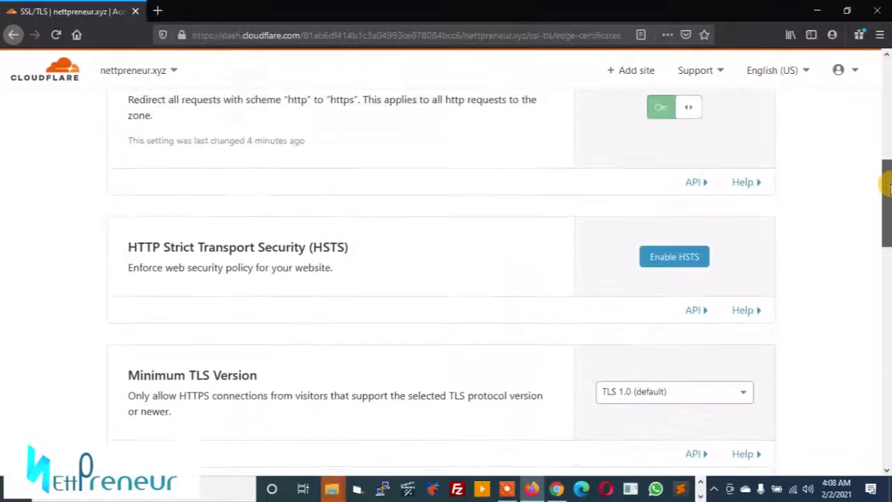
left_click_drag(887, 176, 879, 112)
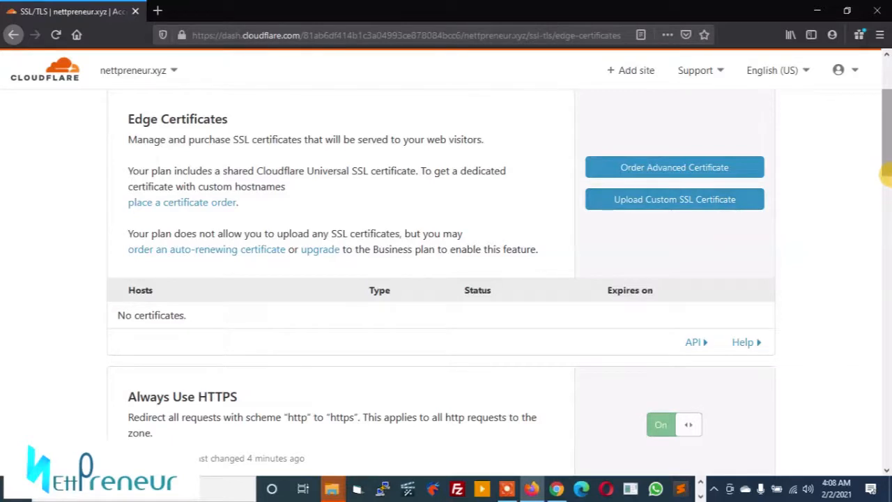
left_click_drag(885, 169, 887, 143)
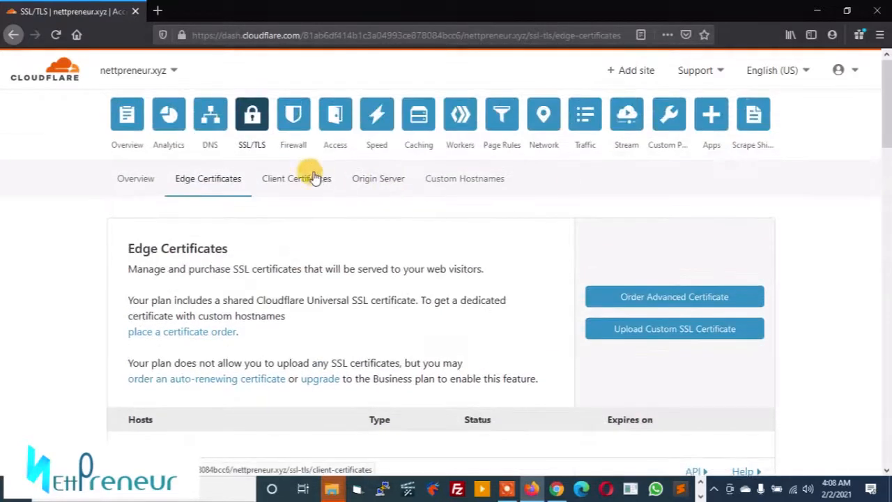
Glance at Client Certificates, return to the Overview and request a nameserver re-check.
left_click(303, 183)
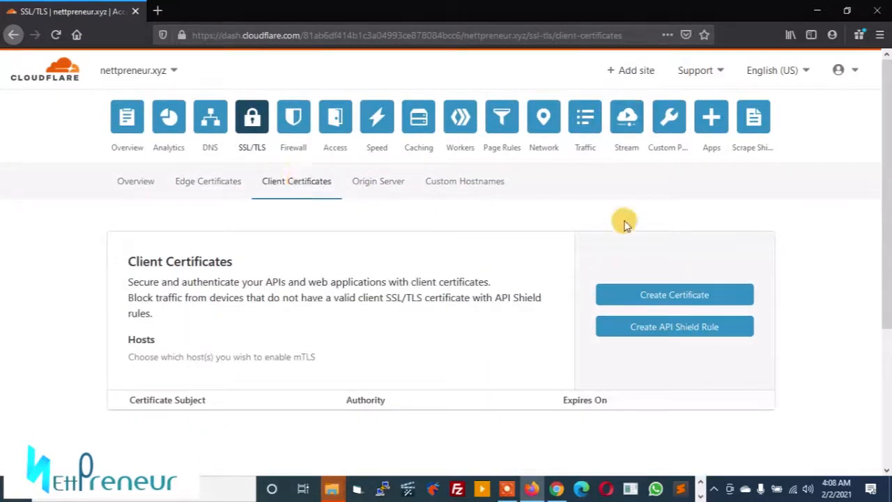
mouse_move(887, 118)
left_mouse_down()
mouse_move(887, 230)
mouse_move(884, 94)
left_mouse_up()
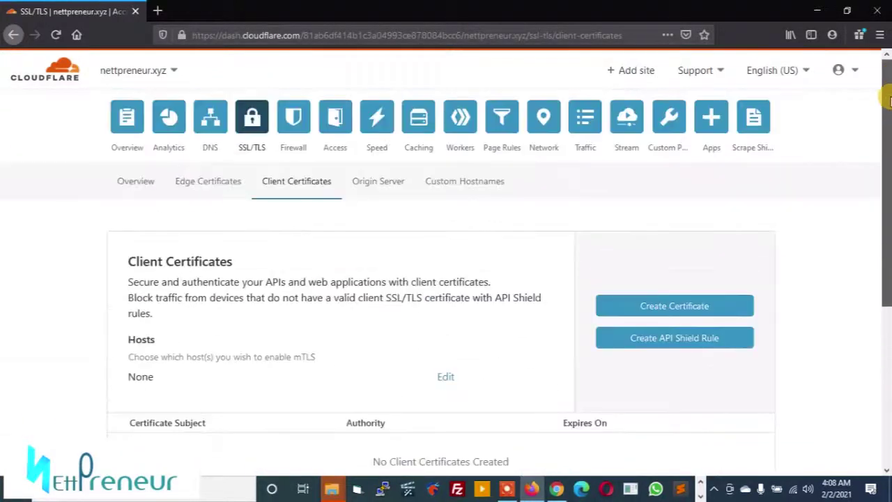
left_click(127, 122)
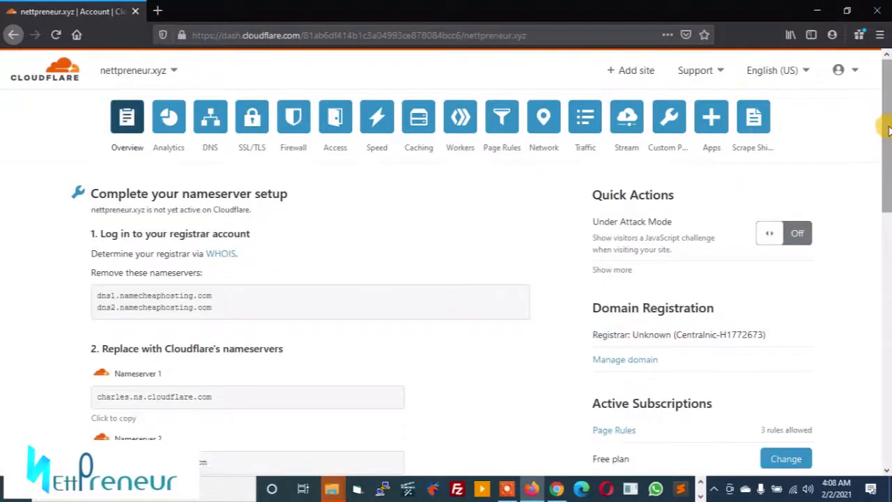
left_click_drag(888, 129, 886, 240)
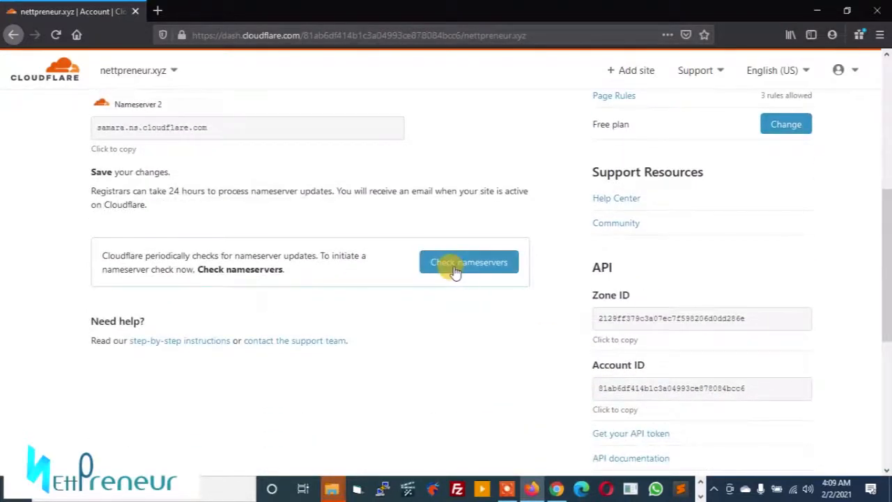
left_click(454, 272)
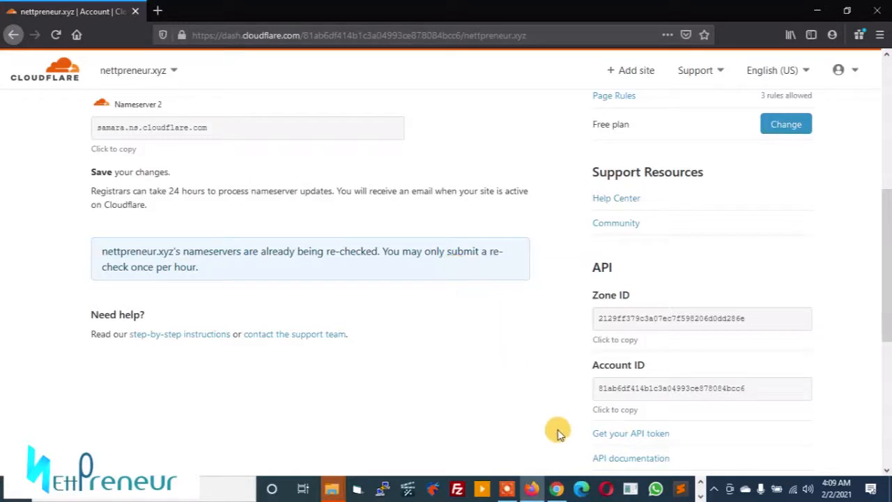
Reload the WordPress plugins page showing Flexible SSL for CloudFlare active, then return to Cloudflare.
left_click(557, 490)
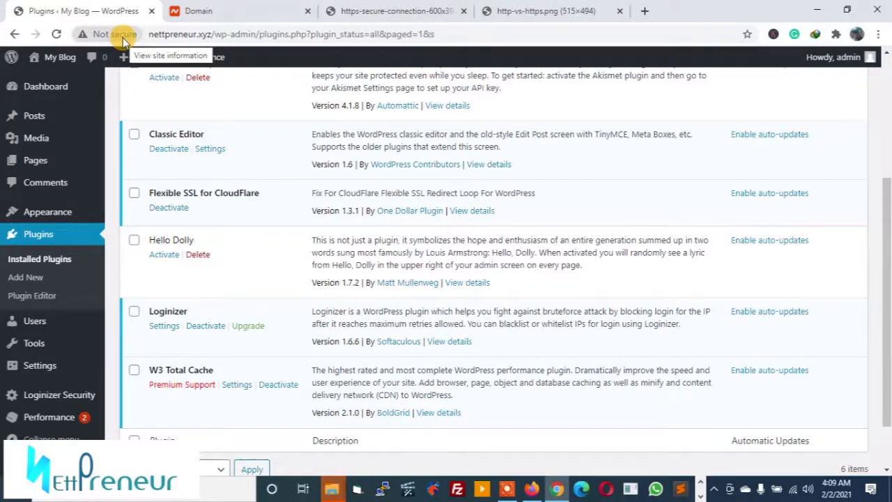
left_click(57, 34)
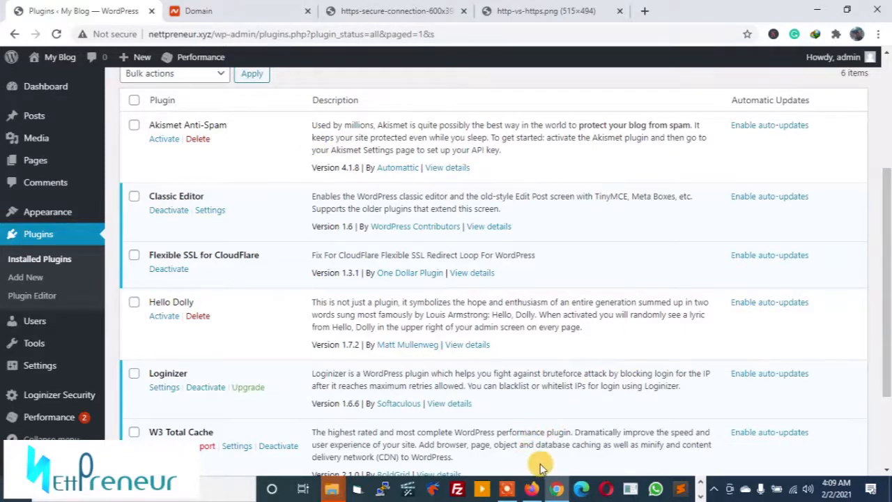
left_click(508, 490)
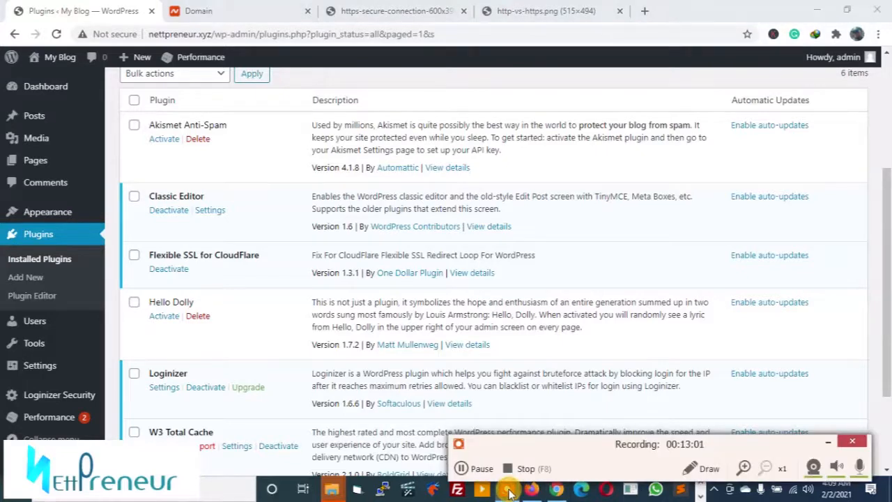
left_click(463, 468)
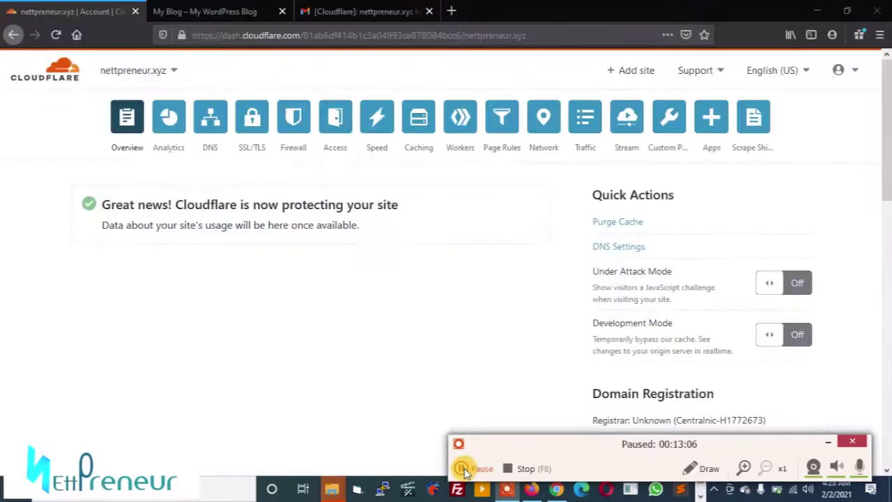
View the Cloudflare overview announcing 'Cloudflare is now protecting your site'.
left_click(464, 468)
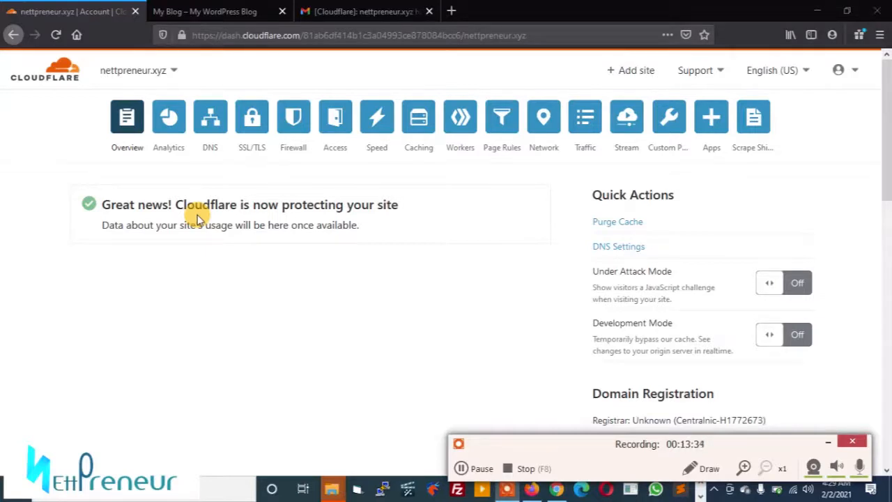
Sign in to the WordPress admin over HTTPS with Remember Me ticked.
left_click(555, 490)
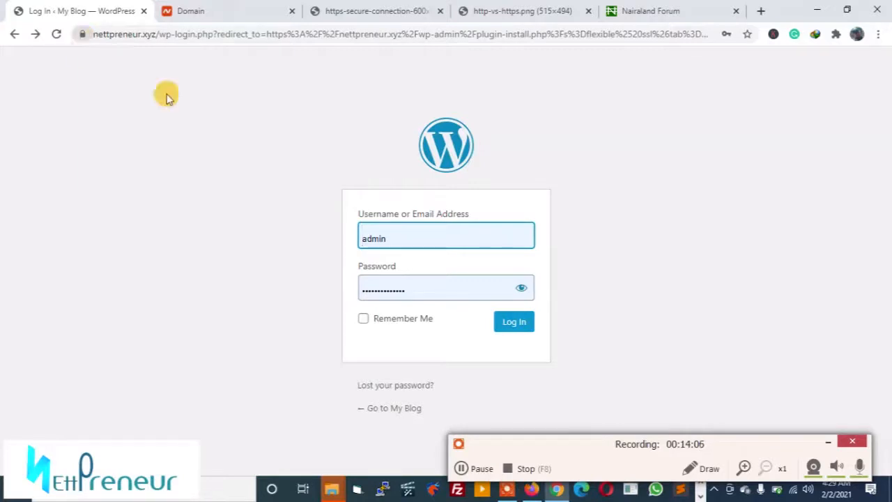
left_click(514, 324)
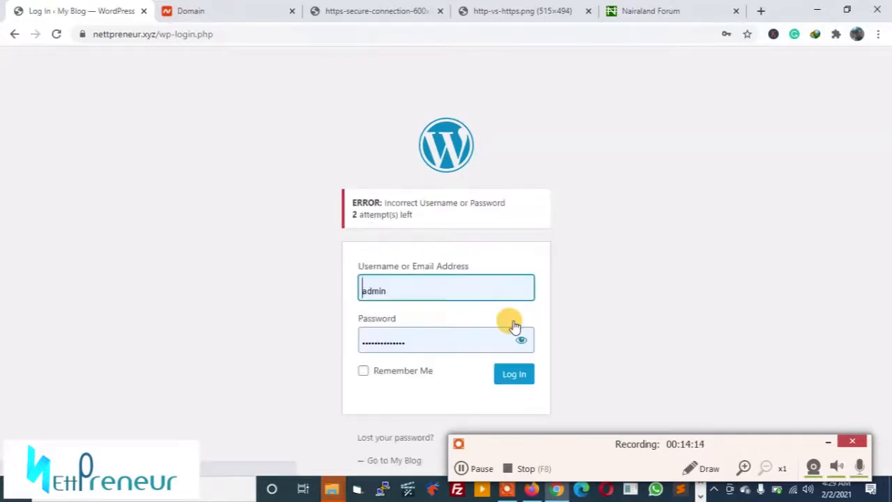
left_click(363, 370)
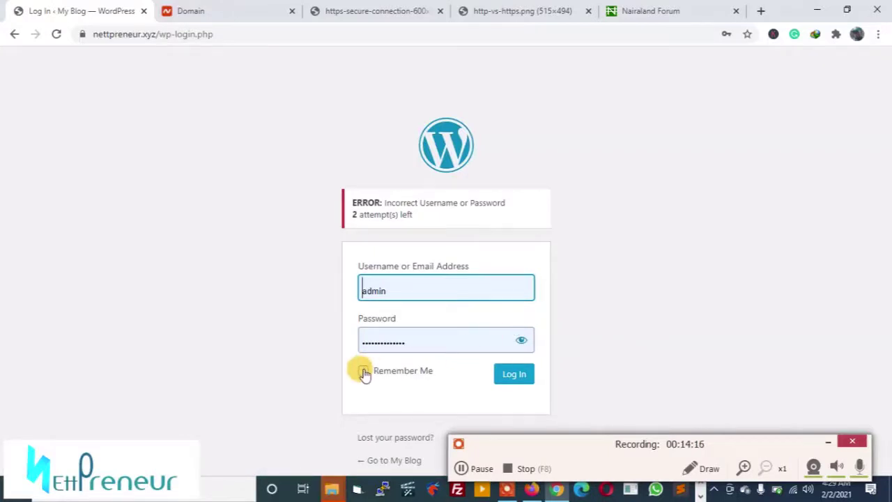
left_click(511, 379)
left_click(463, 470)
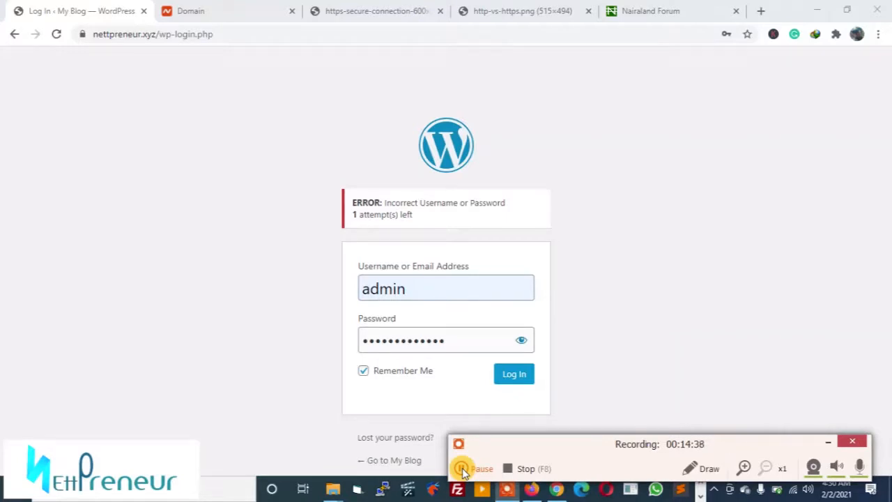
left_click(514, 374)
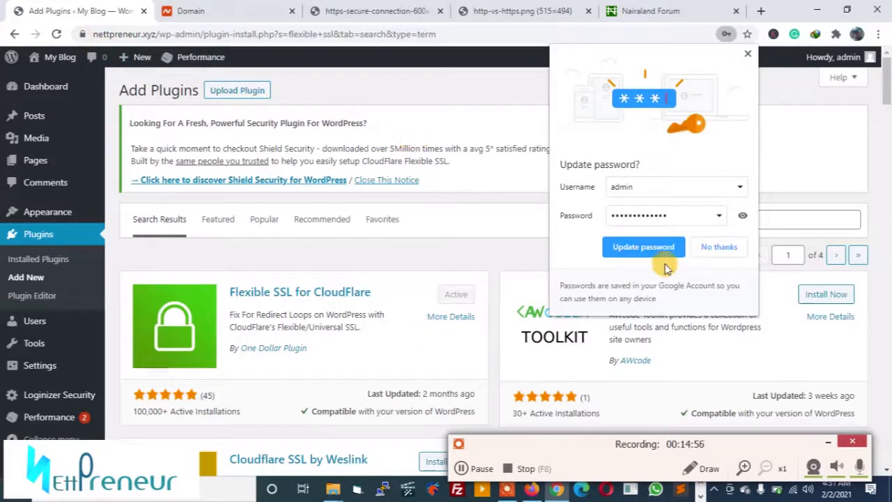
Accept Chrome's 'Update password?' offer to save the admin login.
left_click(643, 248)
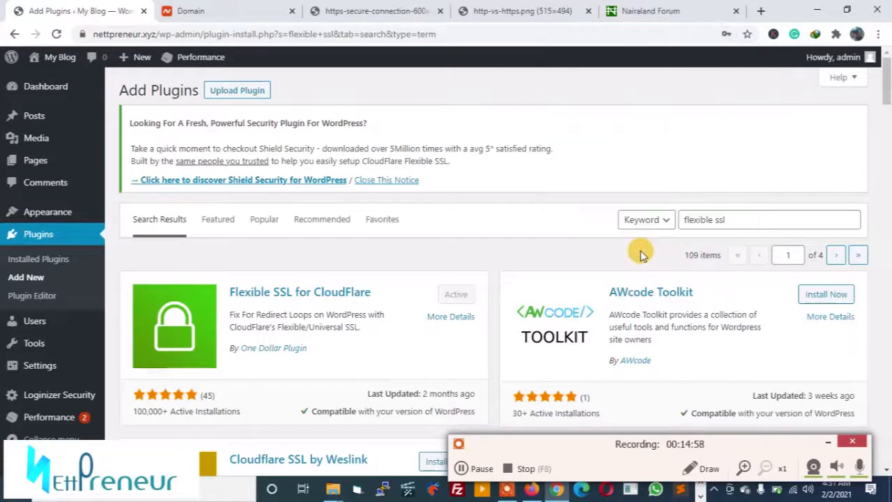